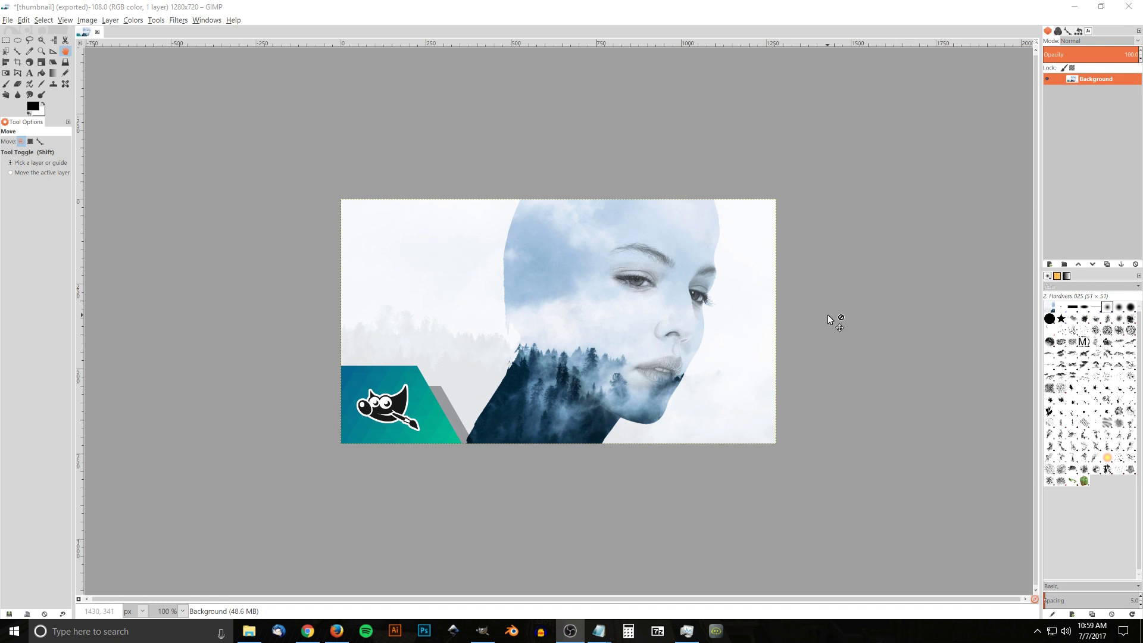
- Open model-2405190_1920.jpg in GIMP from File Explorer and minimize the folder window
click(249, 631)
right_click(452, 138)
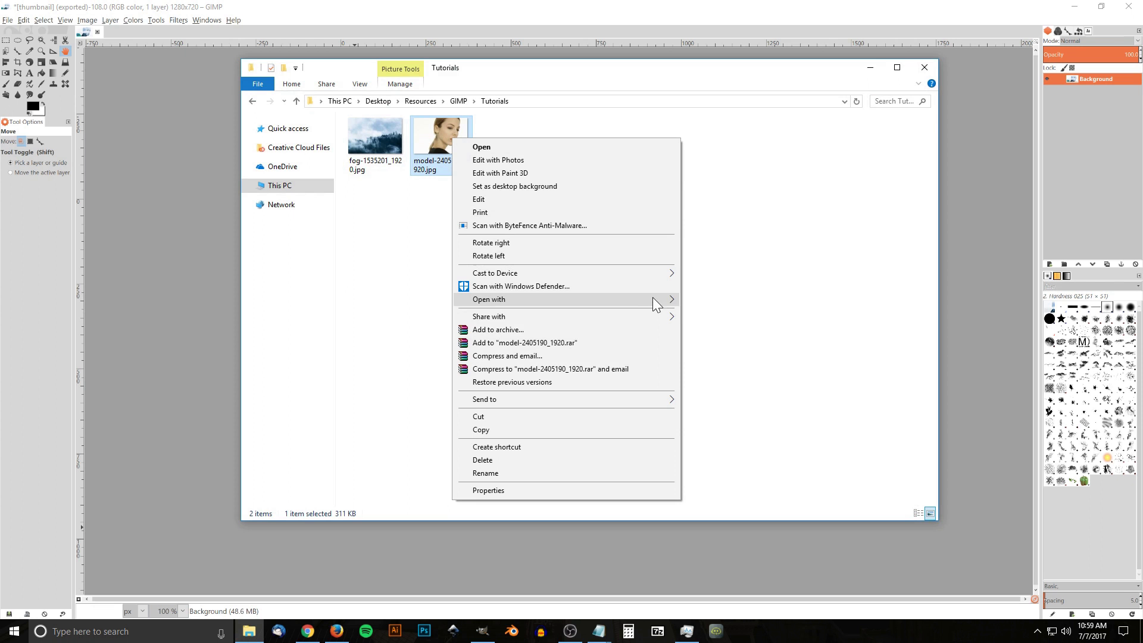
mouse_move(670, 304)
click(740, 313)
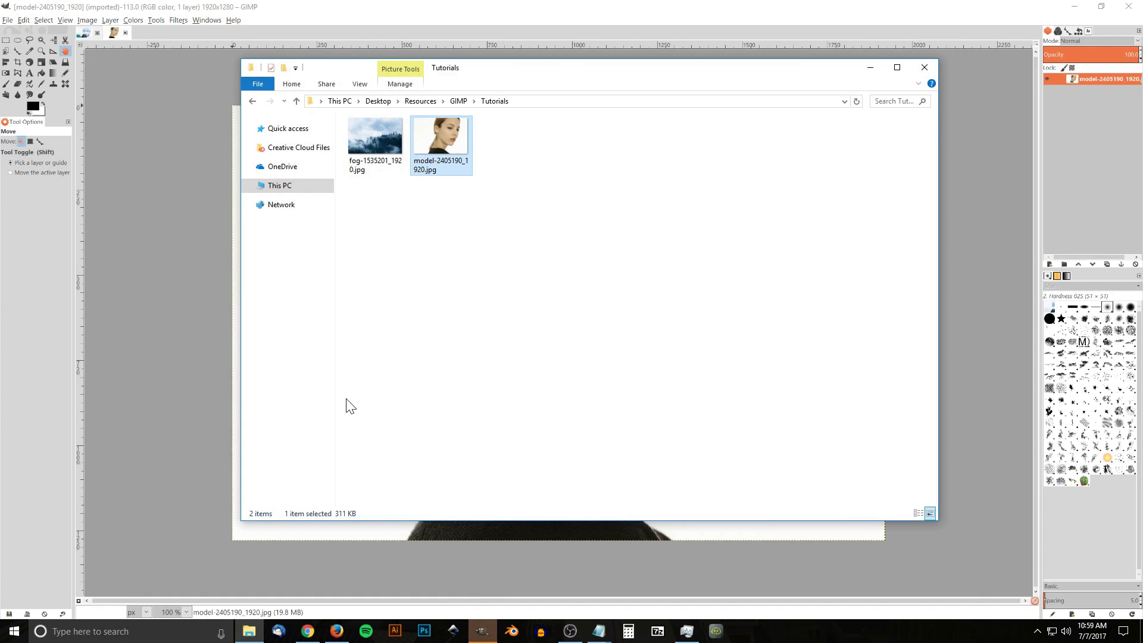
click(871, 66)
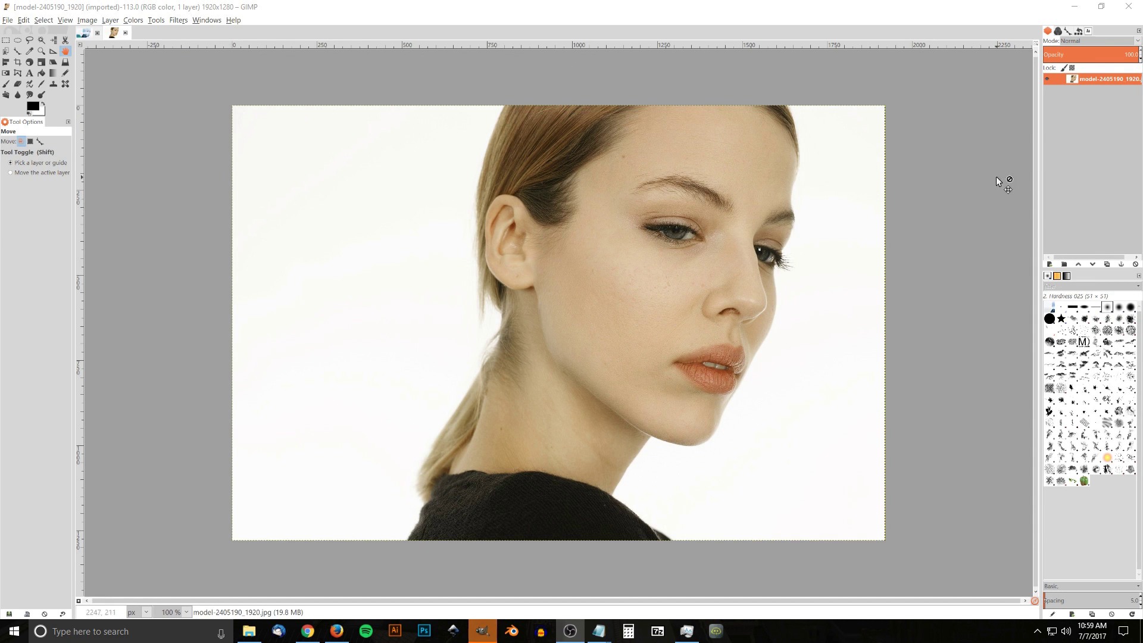
- Add an alpha channel to the photo layer and fuzzy-select and delete the white background left of the model
right_click(1089, 80)
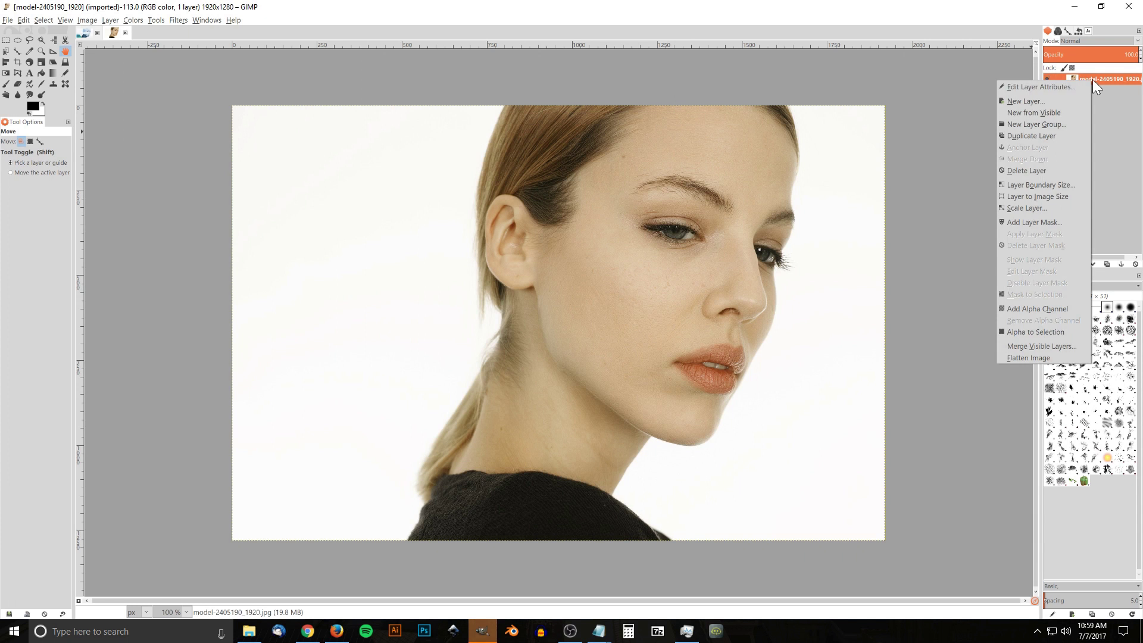
click(1021, 308)
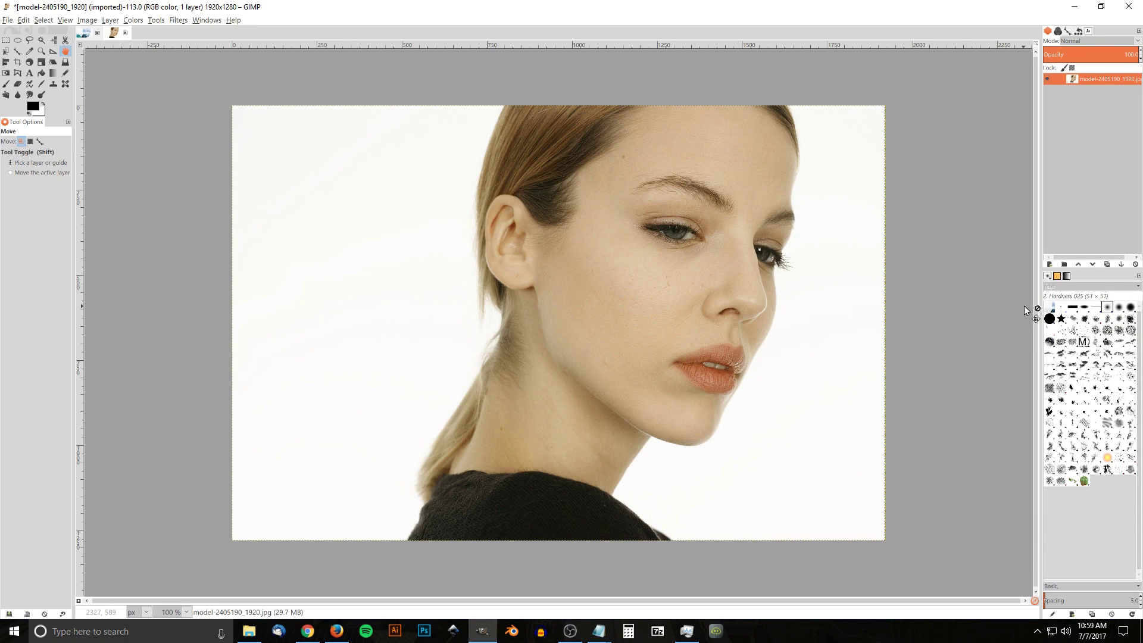
click(41, 40)
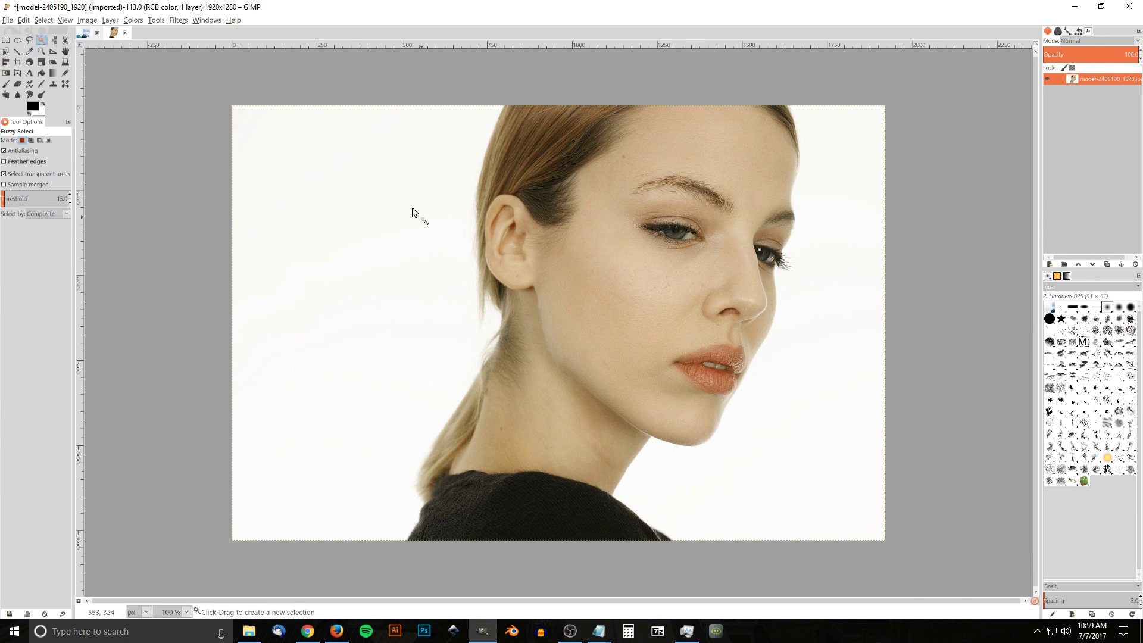
click(393, 201)
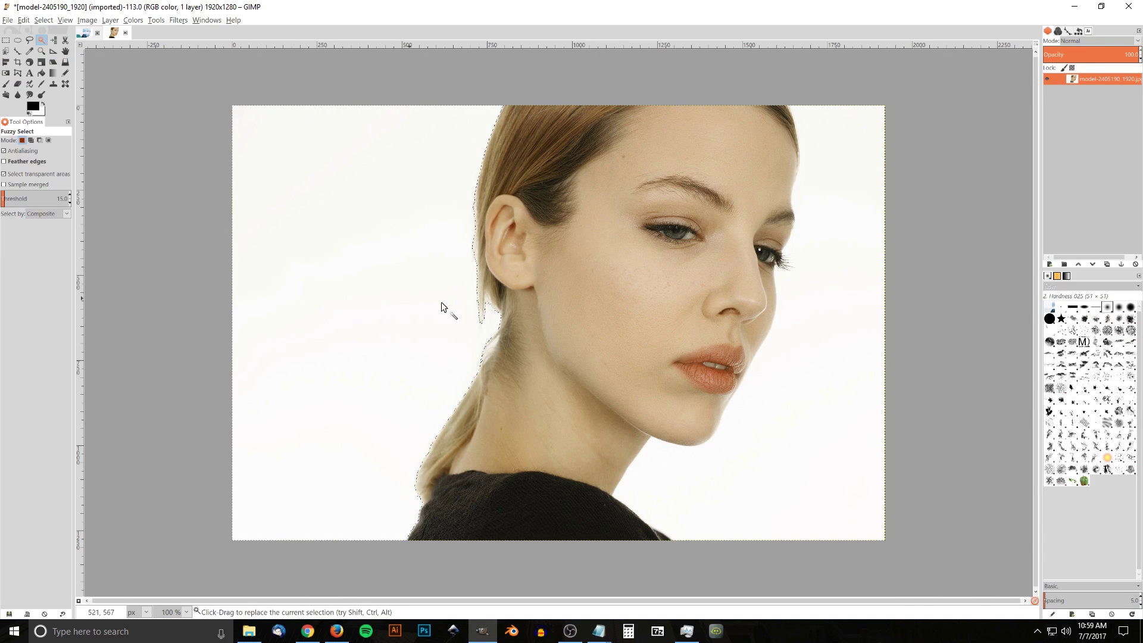
key(Delete)
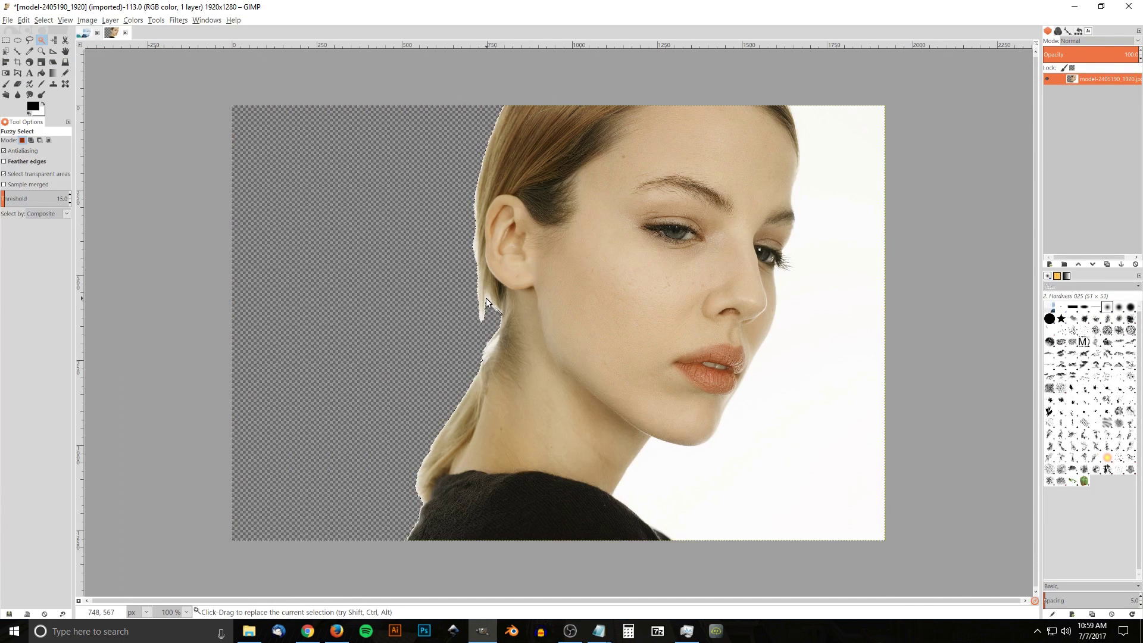
click(25, 20)
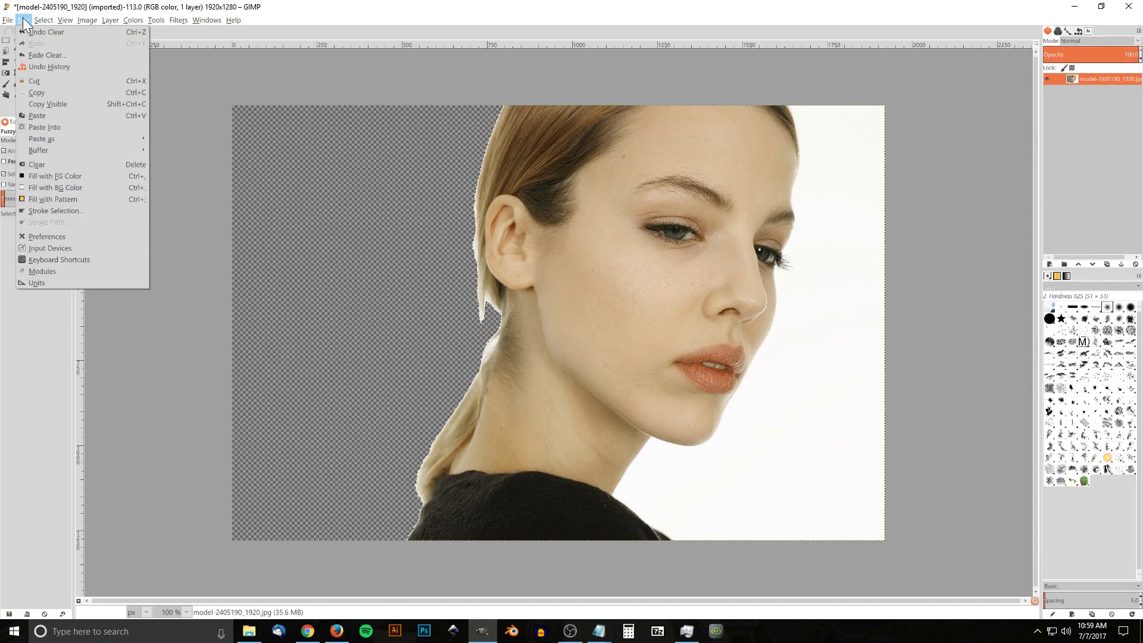
- Zoom in on the hair and neck edge and delete the pale fringe
key(Escape)
scroll(726, 459, up, 1)
scroll(726, 459, right, 1)
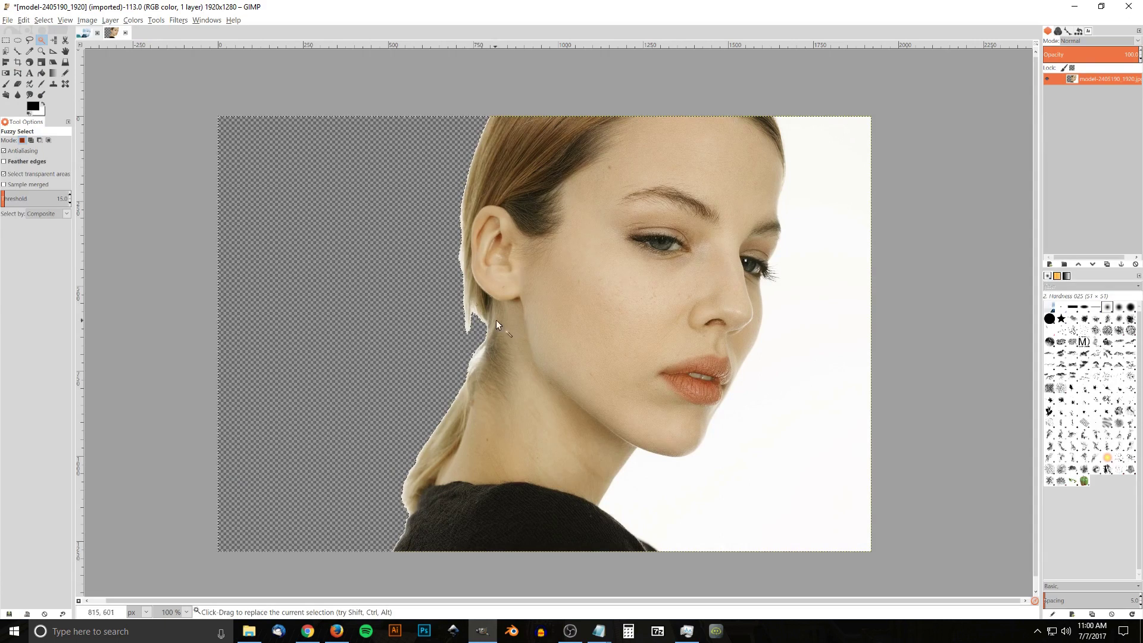
scroll(446, 297, up, 2)
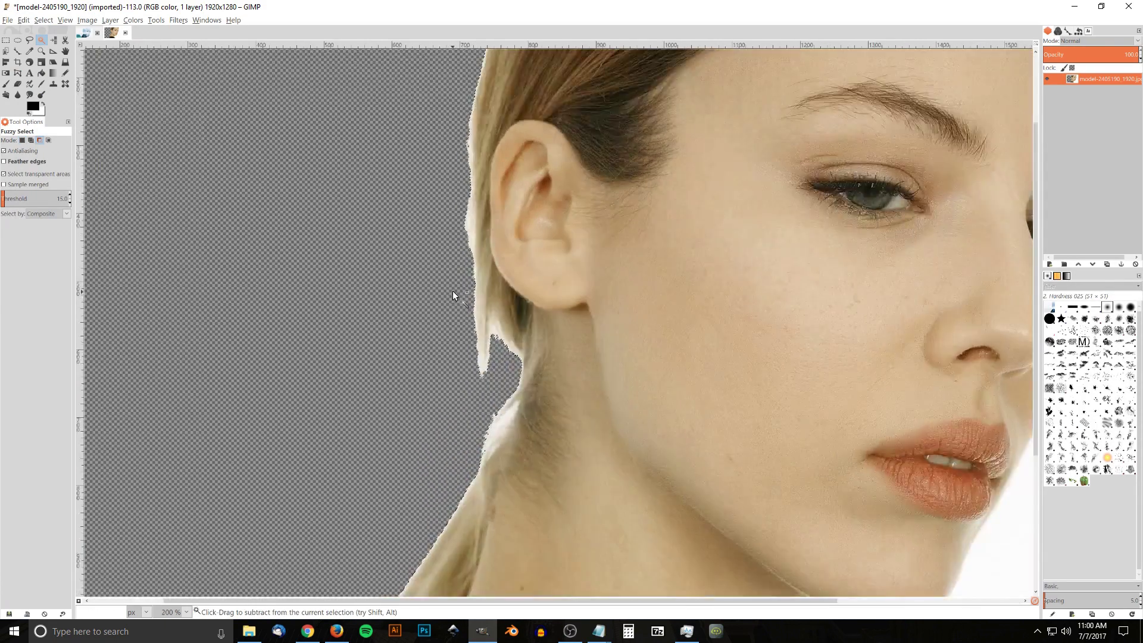
scroll(452, 291, up, 1)
scroll(513, 385, down, 1)
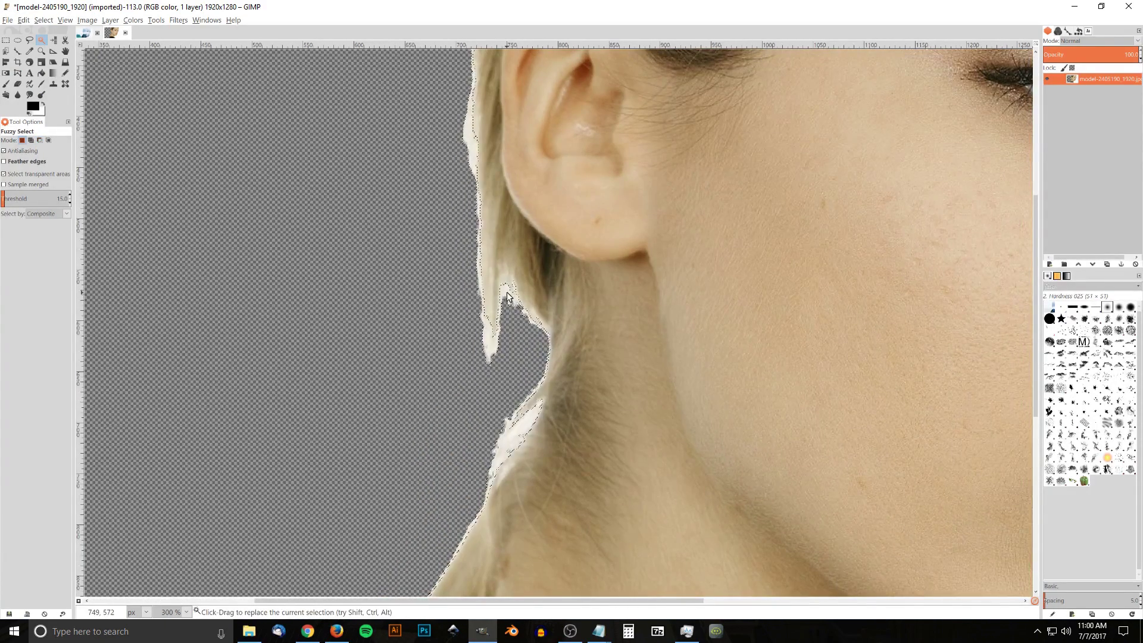
key(Delete)
- Zoom and pan around the ear, hairline and brow to inspect the edge
scroll(390, 313, up, 1)
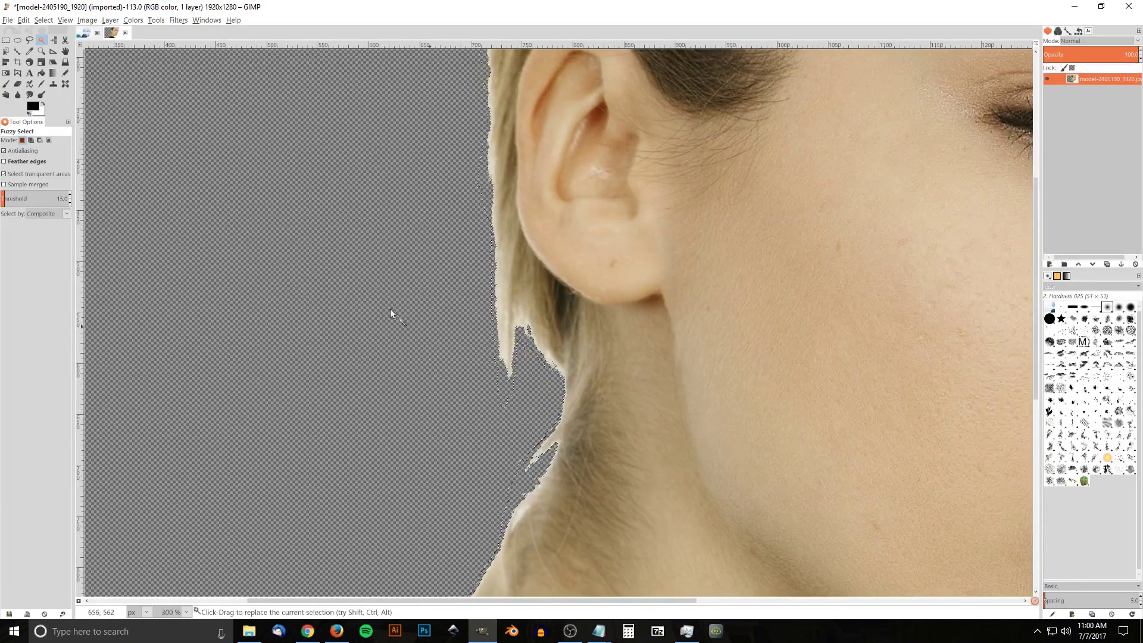
scroll(551, 525, up, 10)
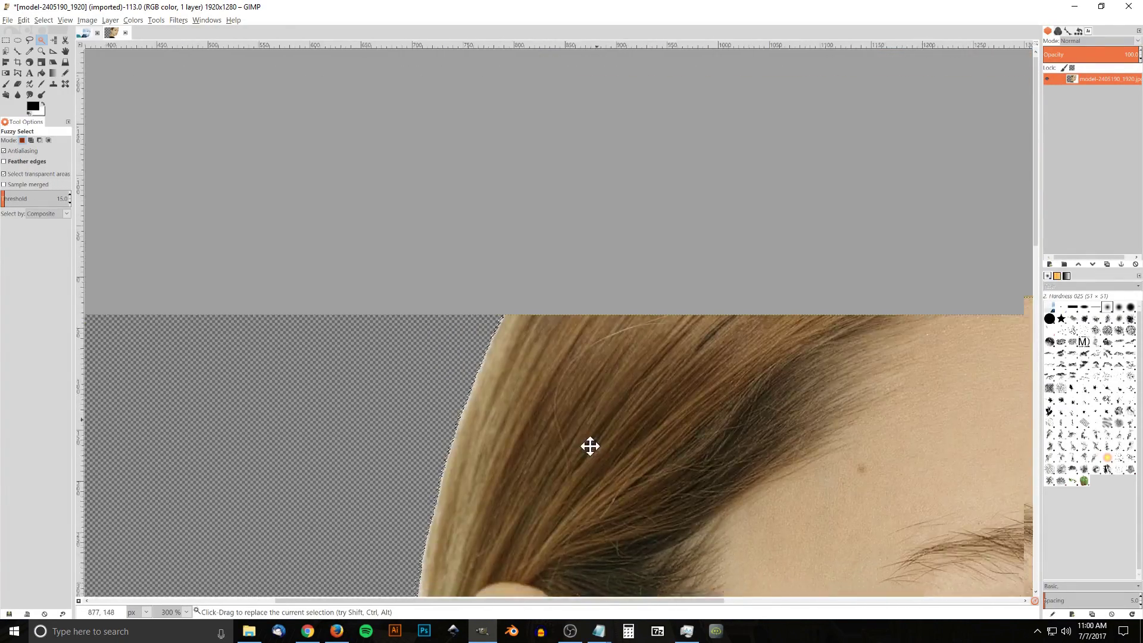
scroll(683, 138, down, 10)
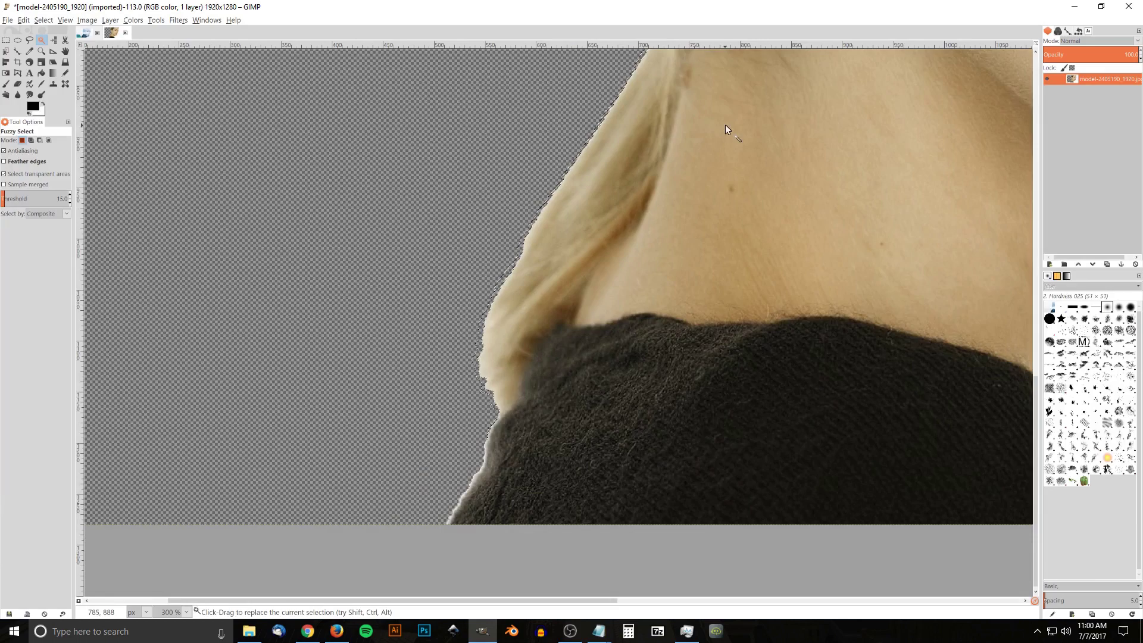
scroll(723, 130, up, 1)
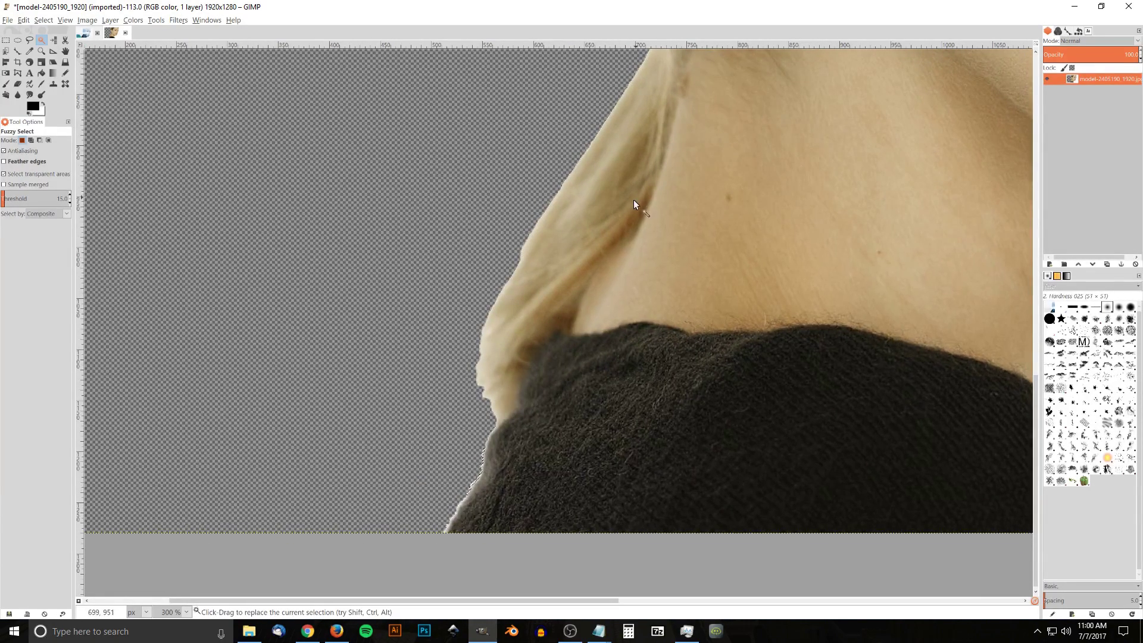
drag(633, 199, 558, 454)
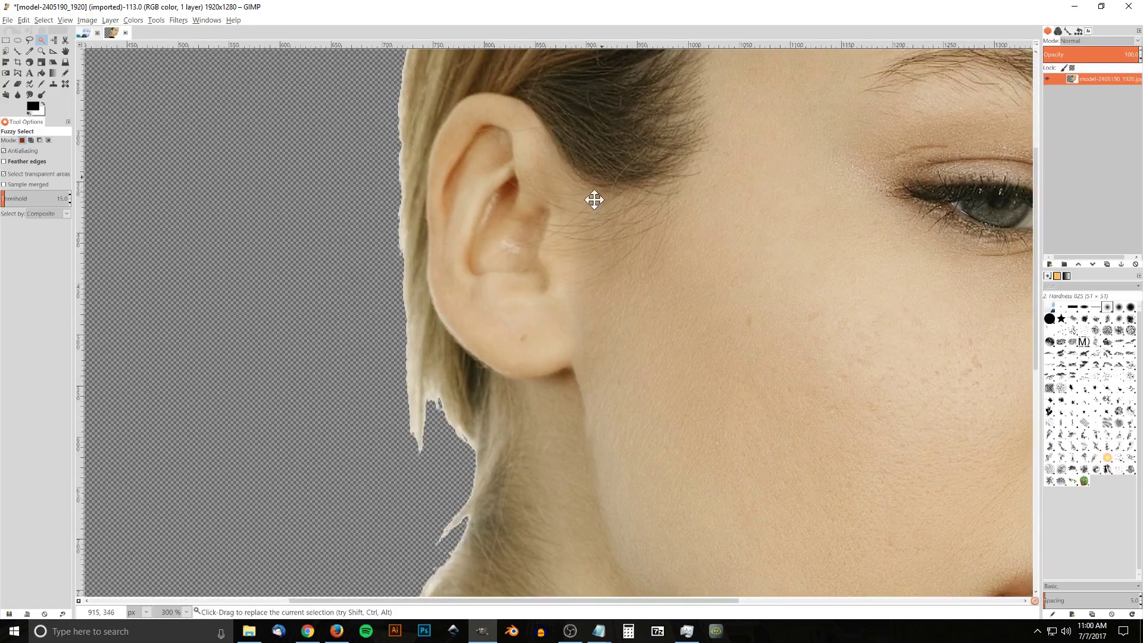
drag(594, 200, 517, 336)
scroll(530, 370, down, 4)
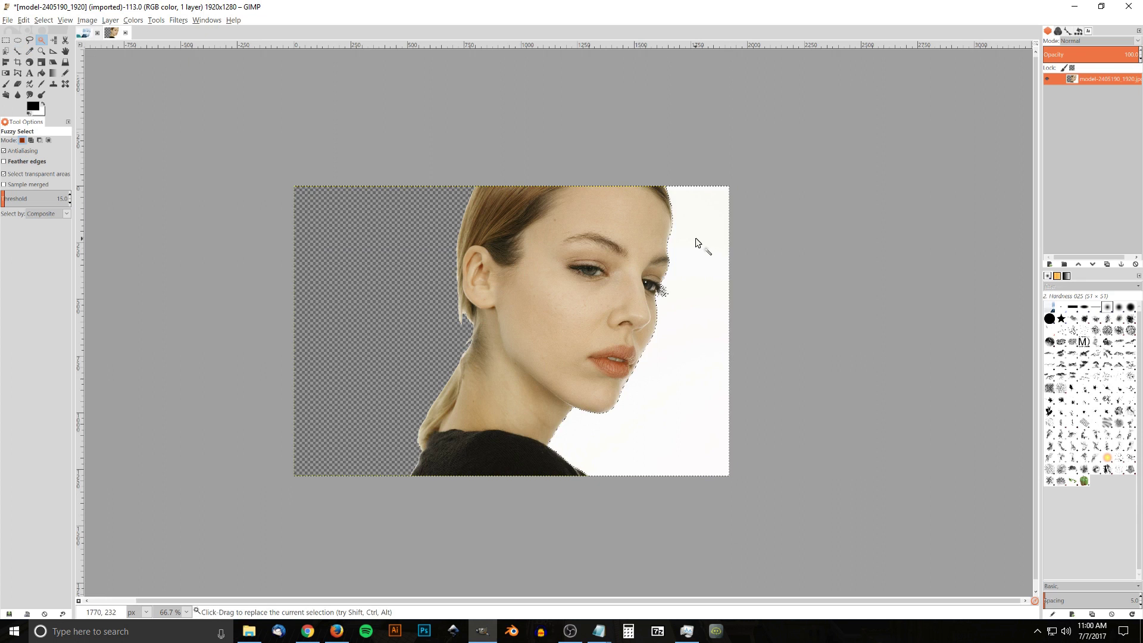
- Erase the white backdrop right of the face, then deselect with Select > None
key(Delete)
key(space)
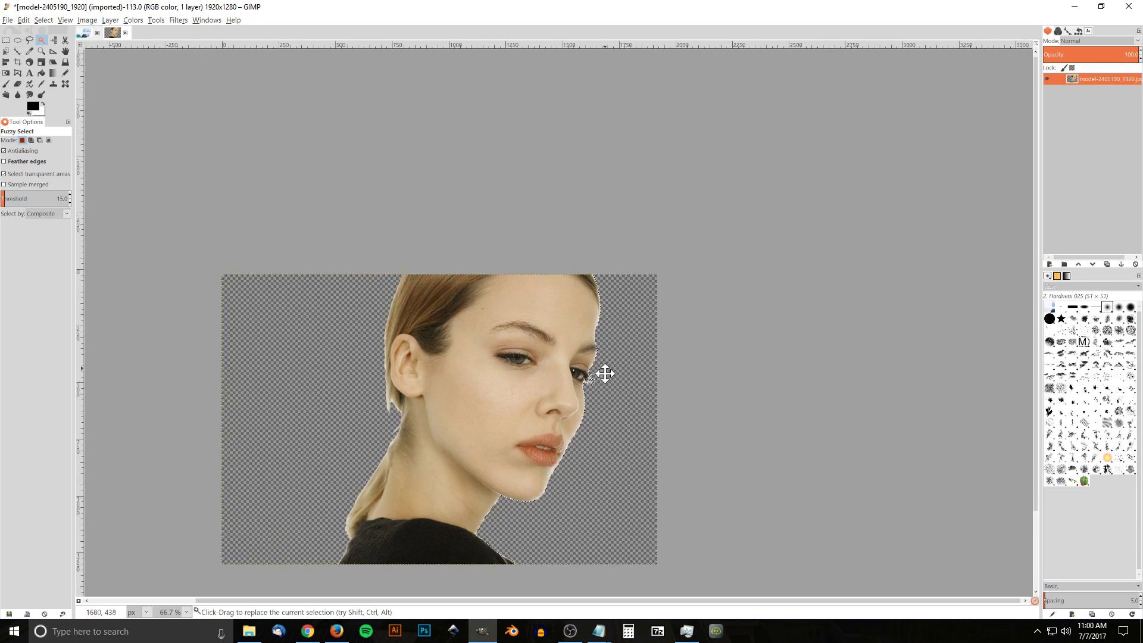
scroll(596, 437, up, 3)
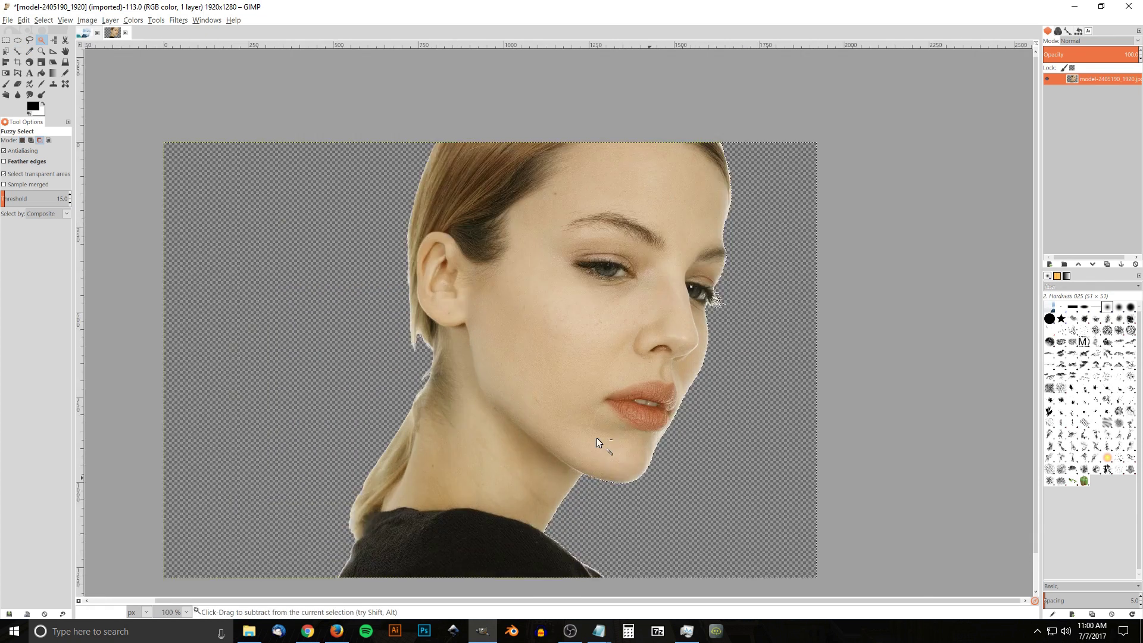
scroll(603, 483, up, 5)
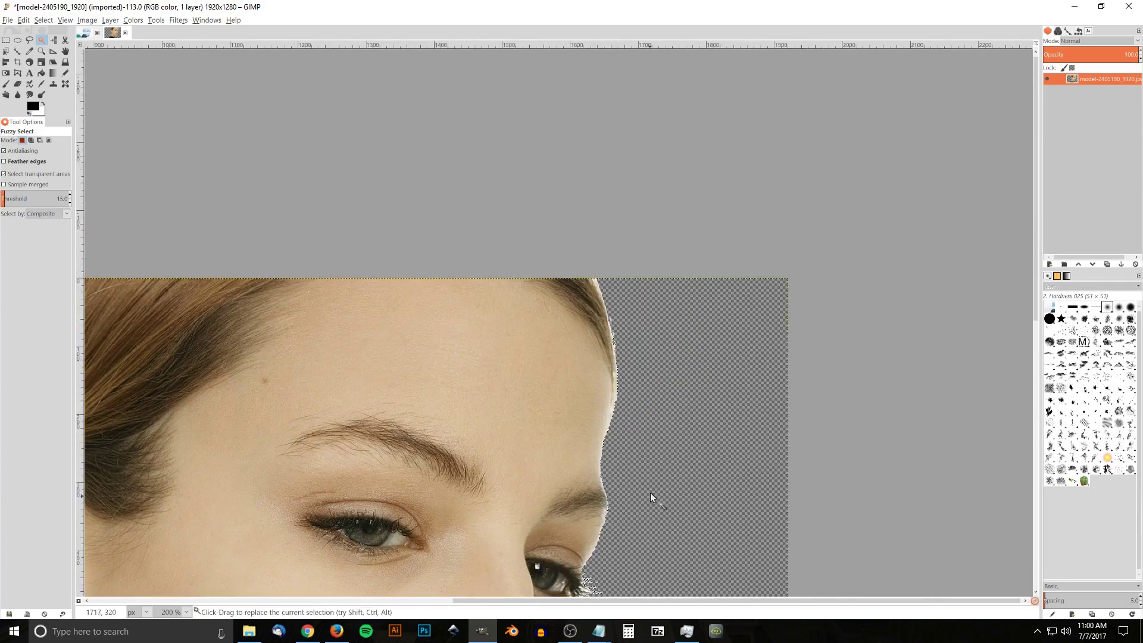
scroll(582, 457, down, 2)
scroll(583, 456, up, 2)
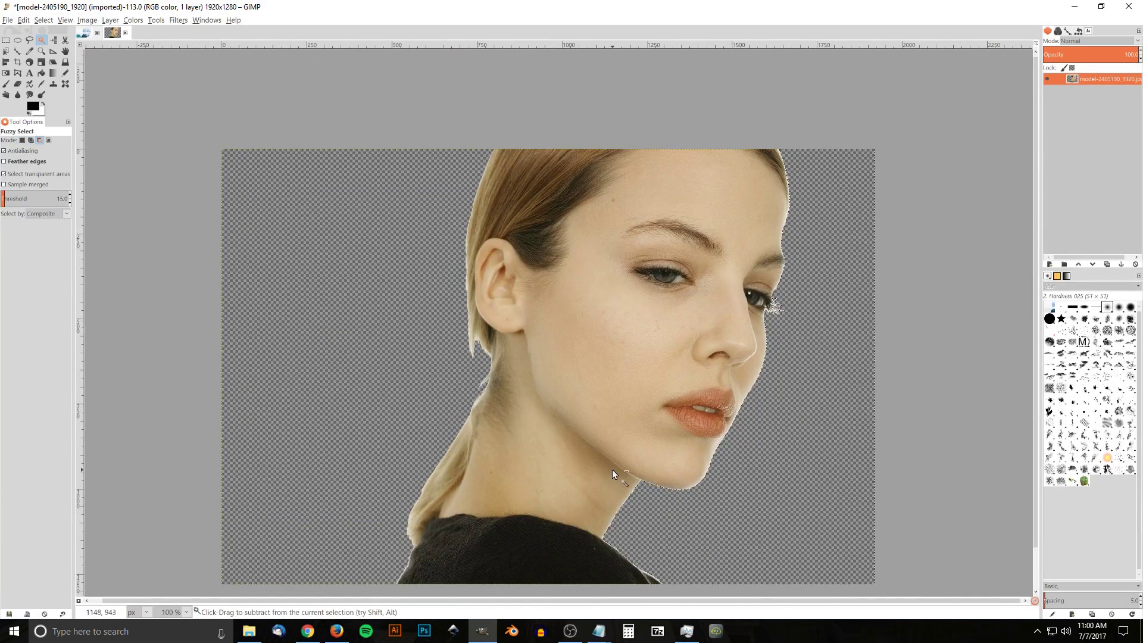
scroll(494, 259, down, 2)
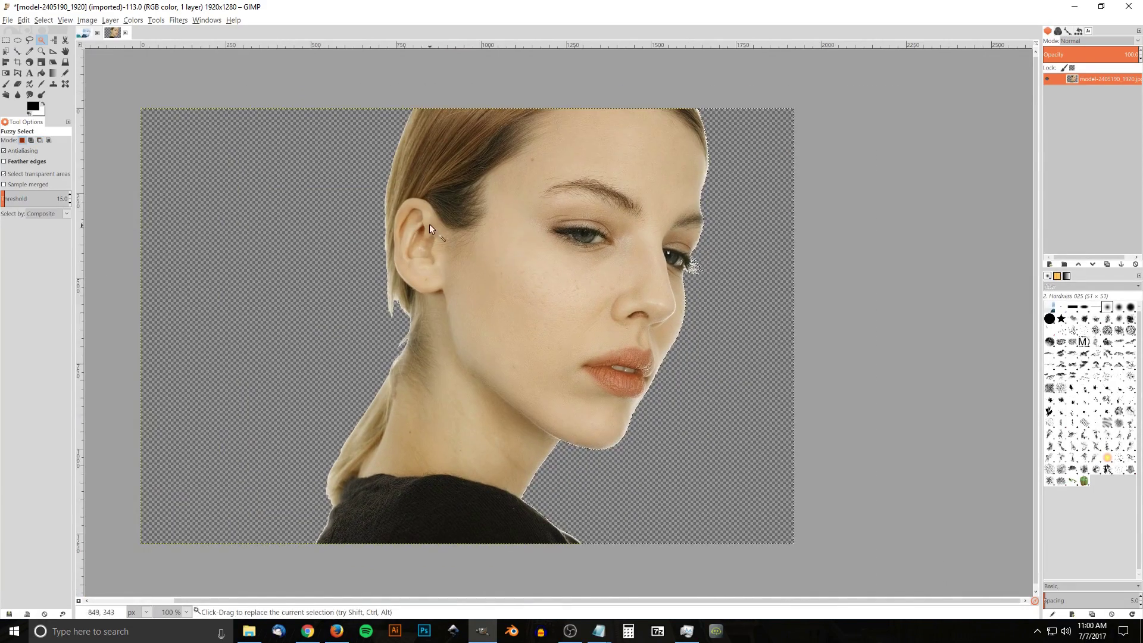
click(44, 20)
click(52, 43)
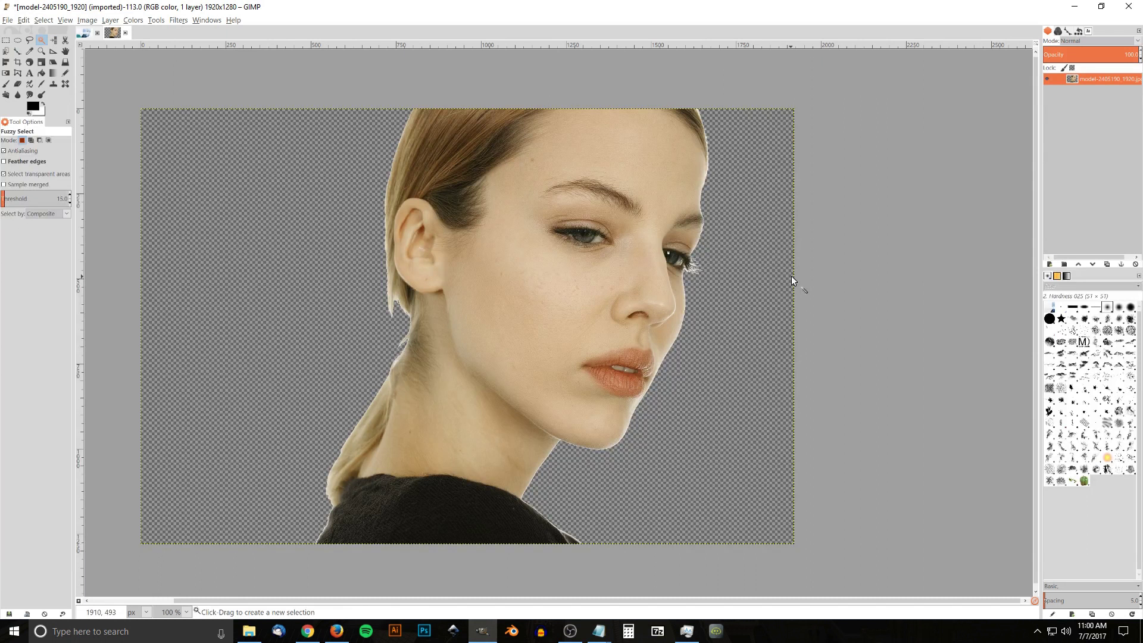
- Create a white-filled layer and move it beneath the model layer
click(1051, 261)
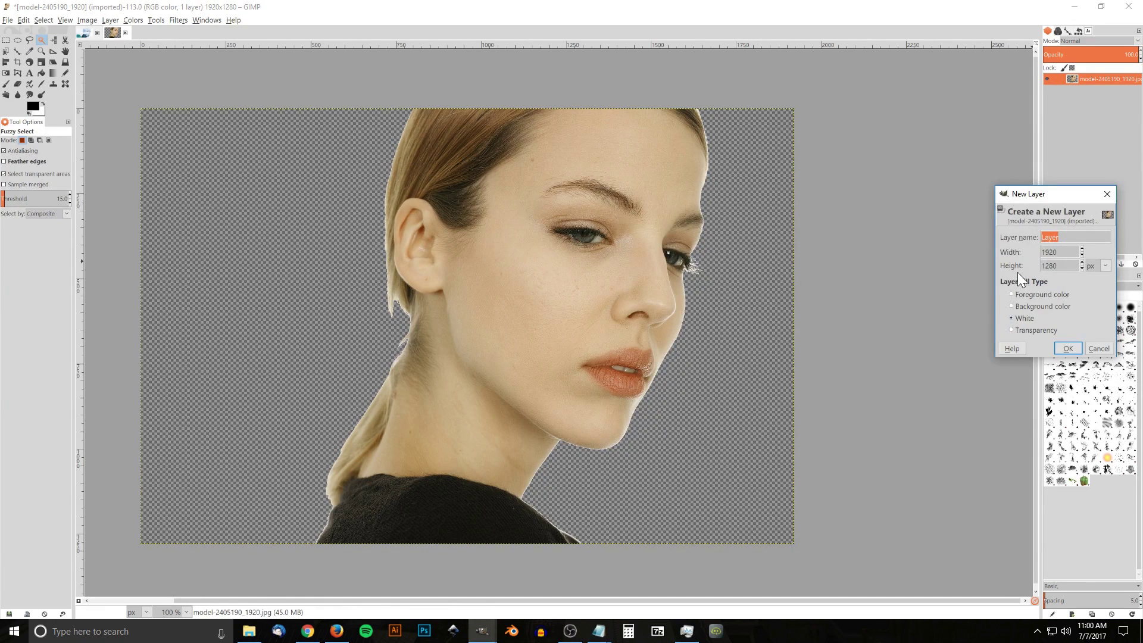
click(1023, 316)
click(1068, 351)
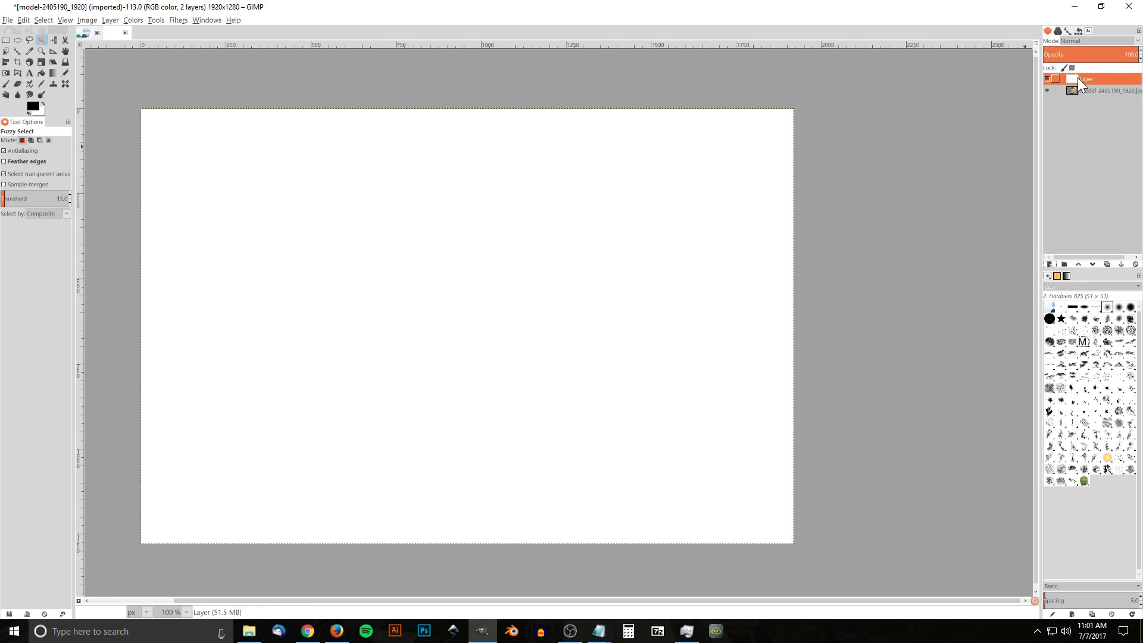
drag(1077, 78, 1079, 86)
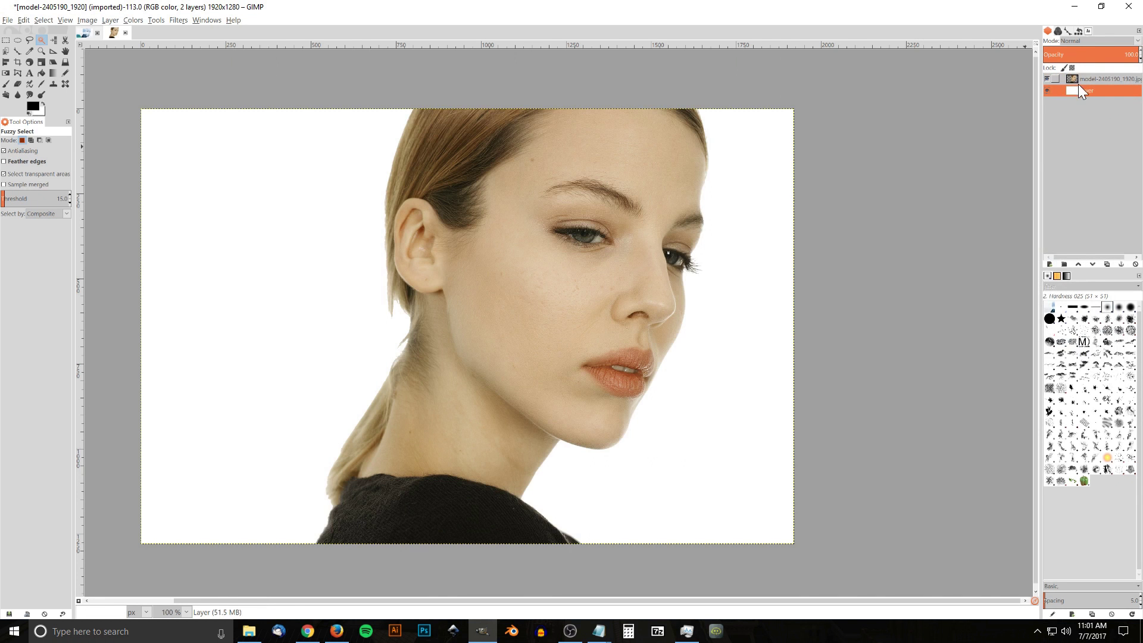
key(space)
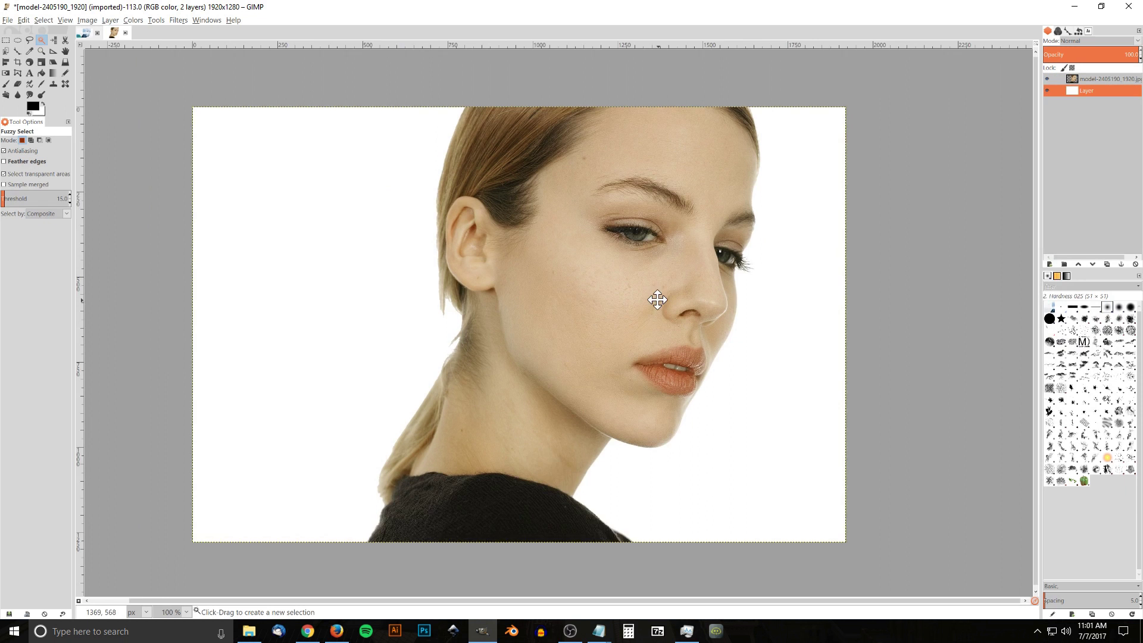
drag(657, 300, 624, 313)
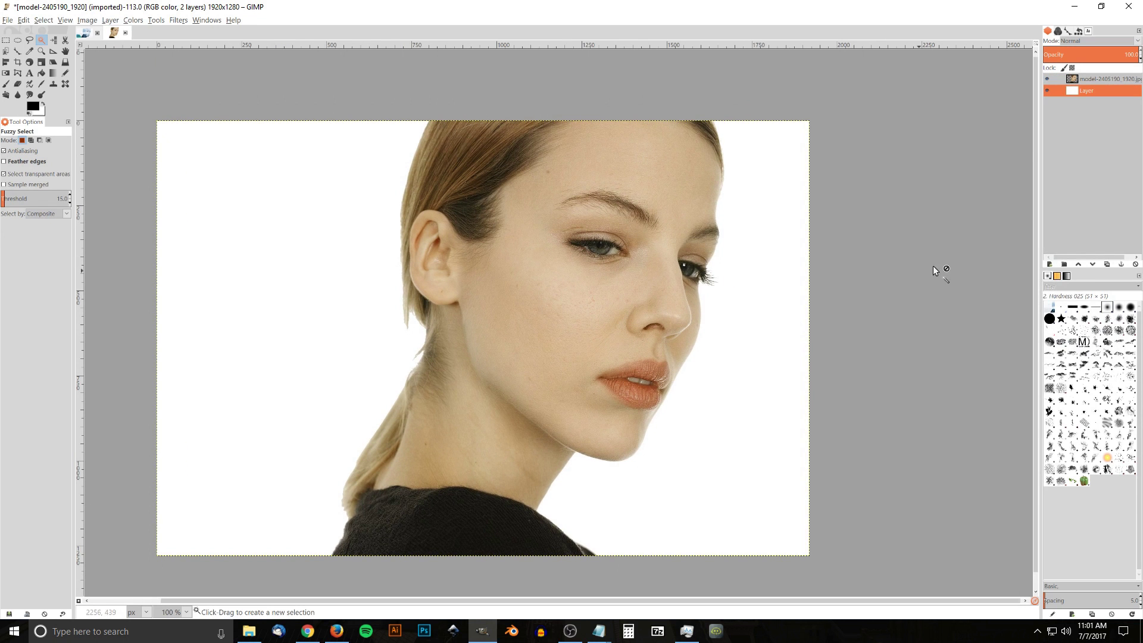
- Turn the model layer's alpha into a selection and hide the model layer
click(1090, 81)
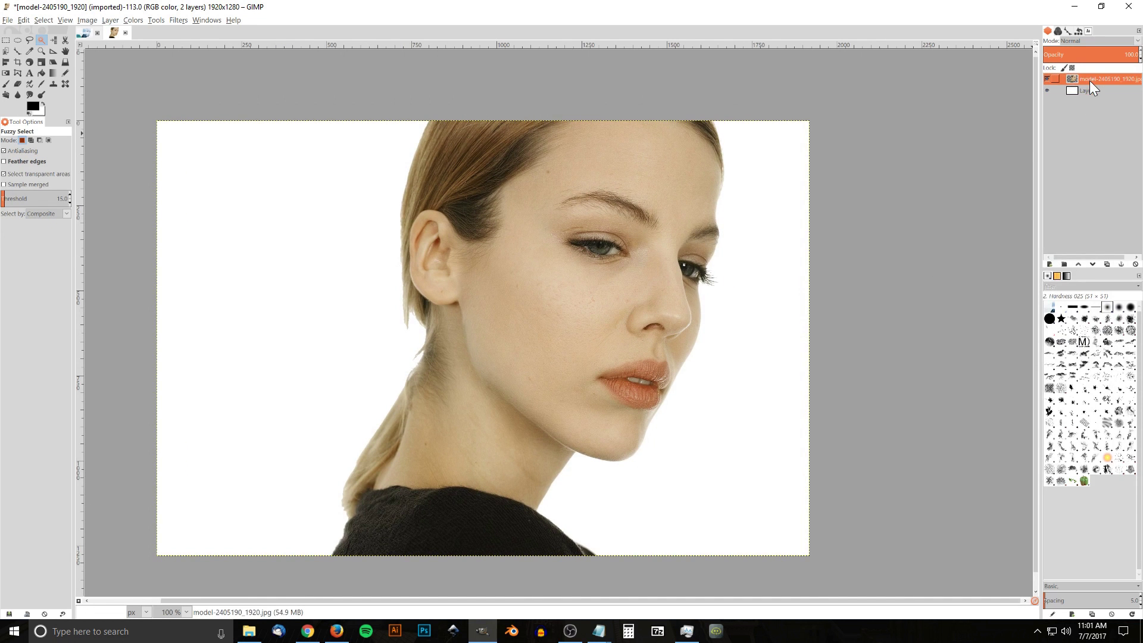
right_click(1092, 78)
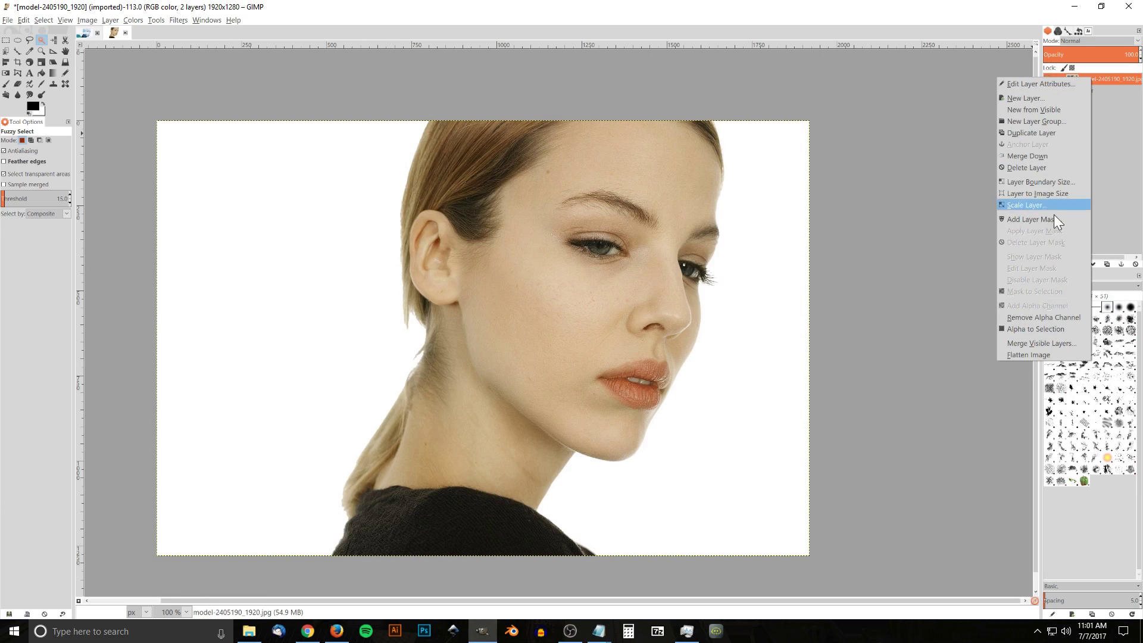
click(1016, 328)
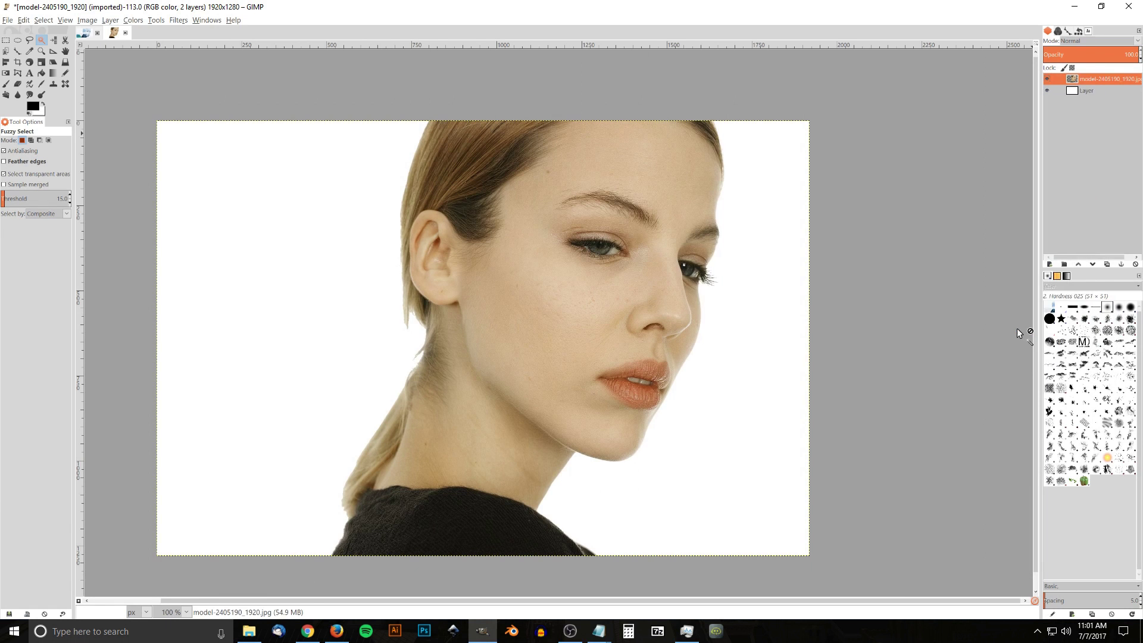
click(1046, 79)
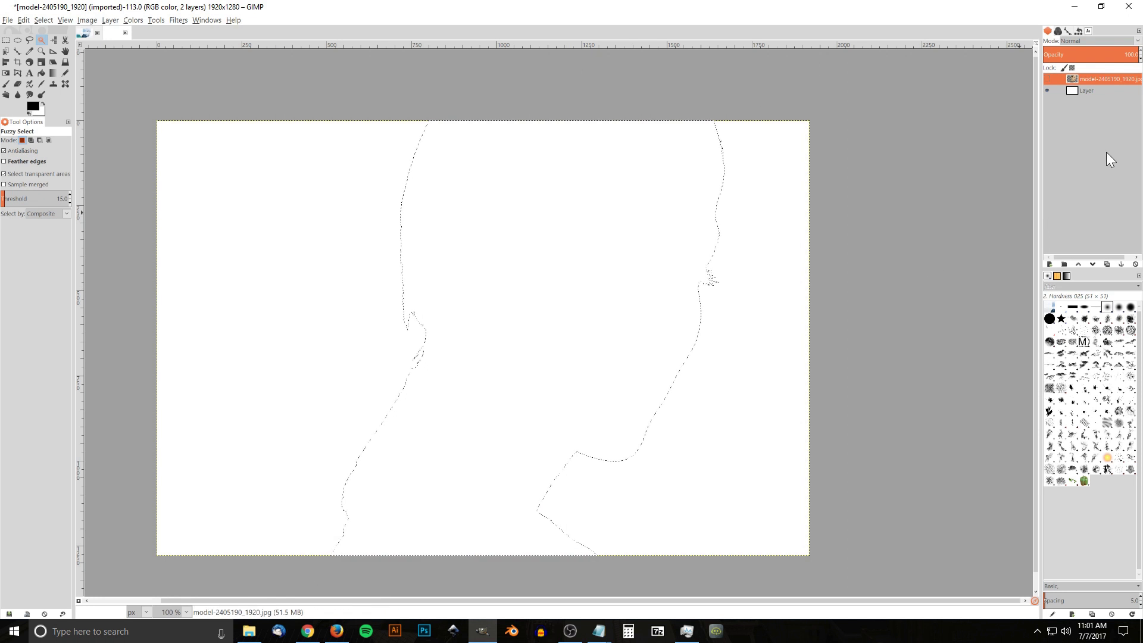
- On the white layer, clear the selected silhouette area with Edit > Clear
click(1086, 90)
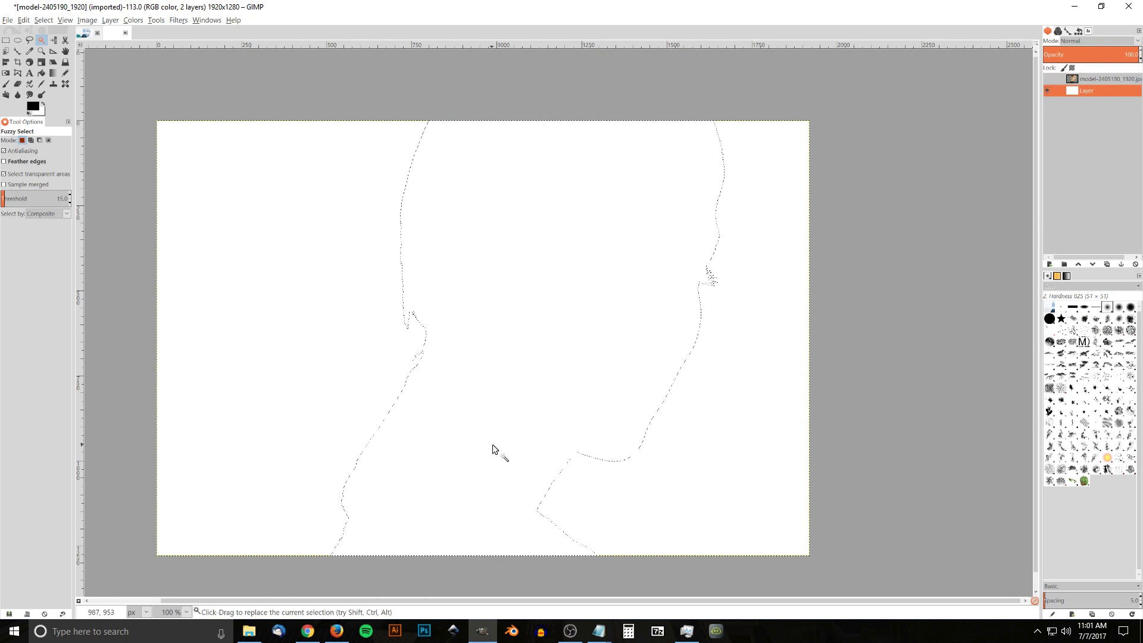
click(44, 19)
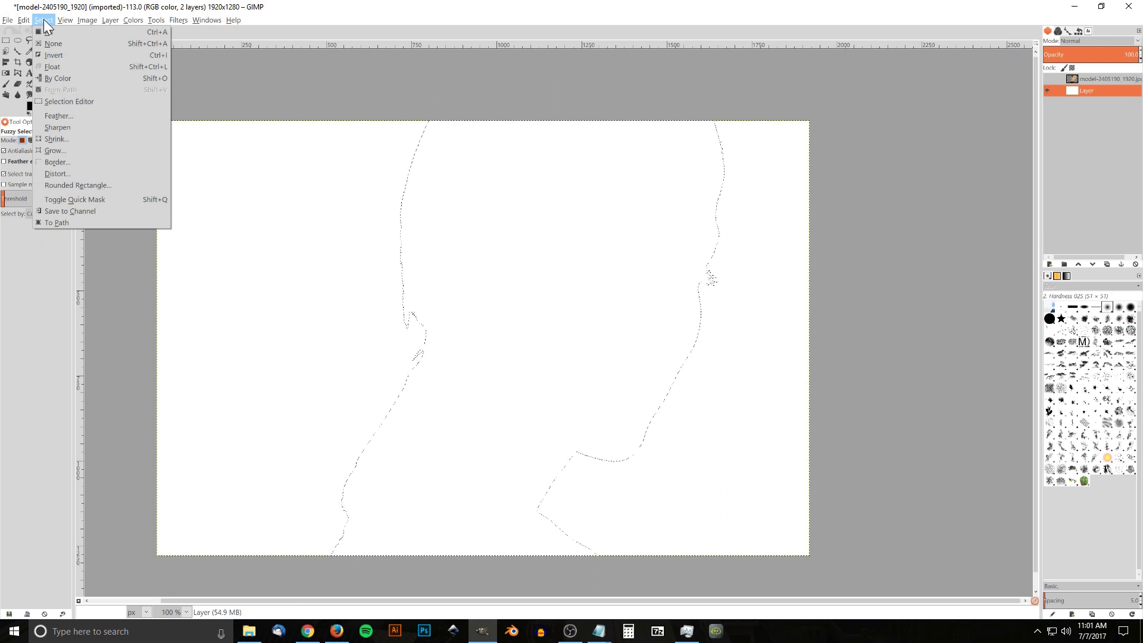
mouse_move(33, 22)
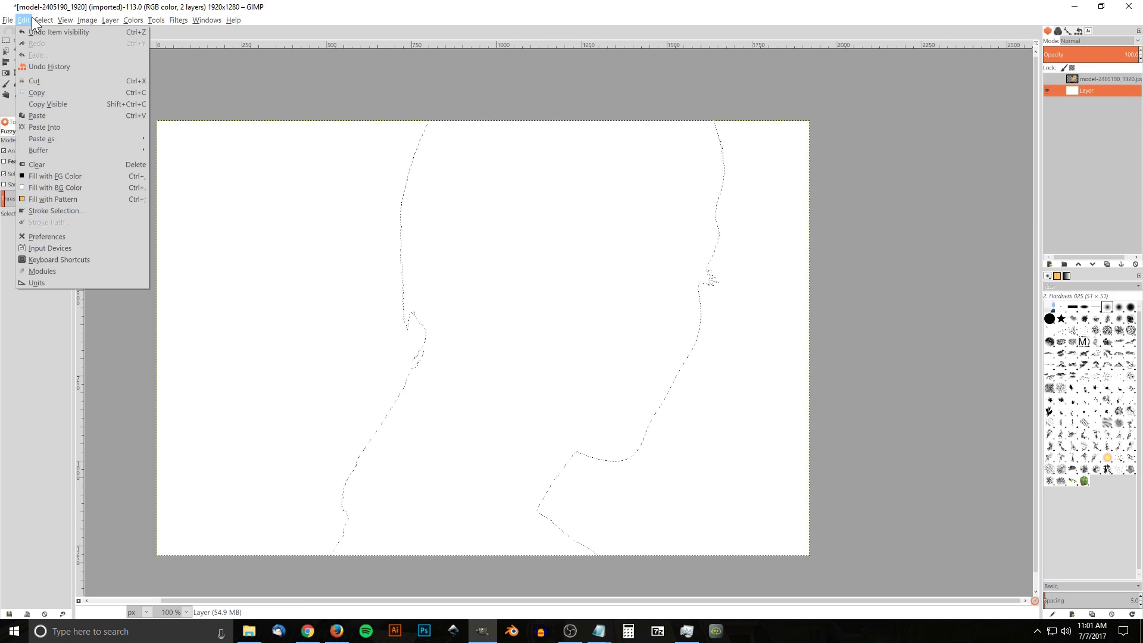
click(37, 160)
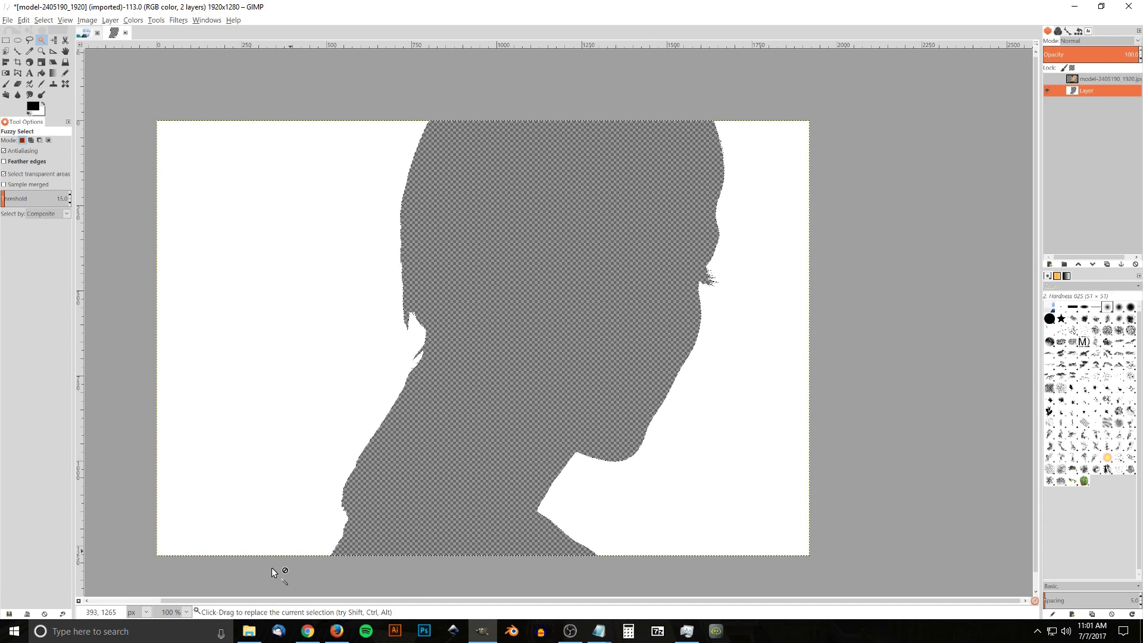
- Drag fog-1535201_1920.jpg into the image and place its layer below the white layer
click(249, 631)
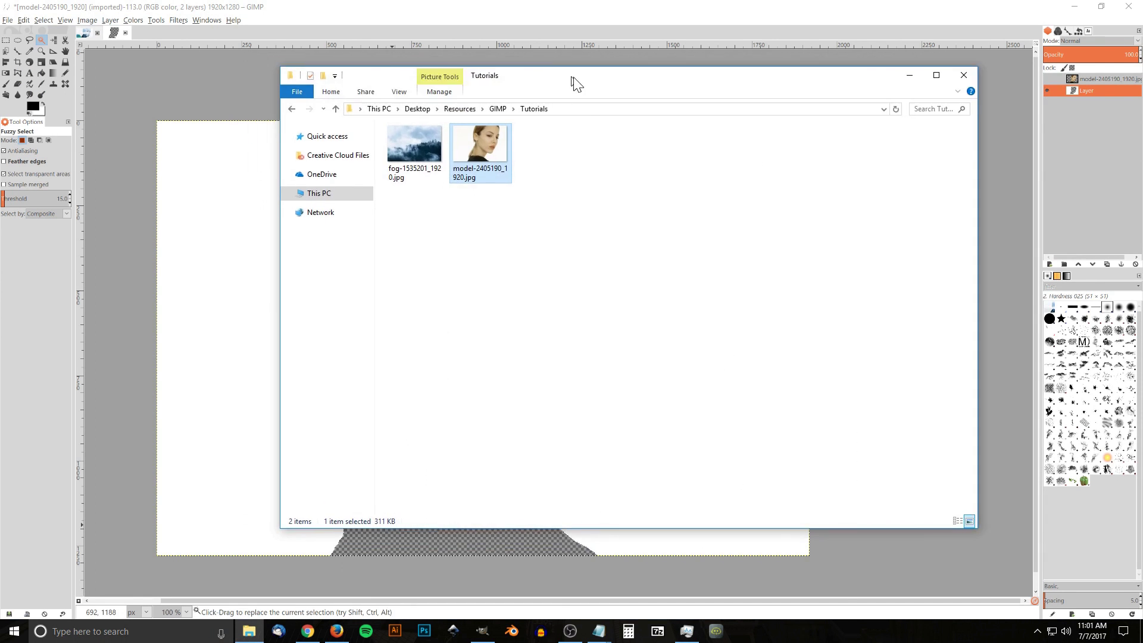
drag(576, 83, 833, 102)
drag(672, 167, 386, 341)
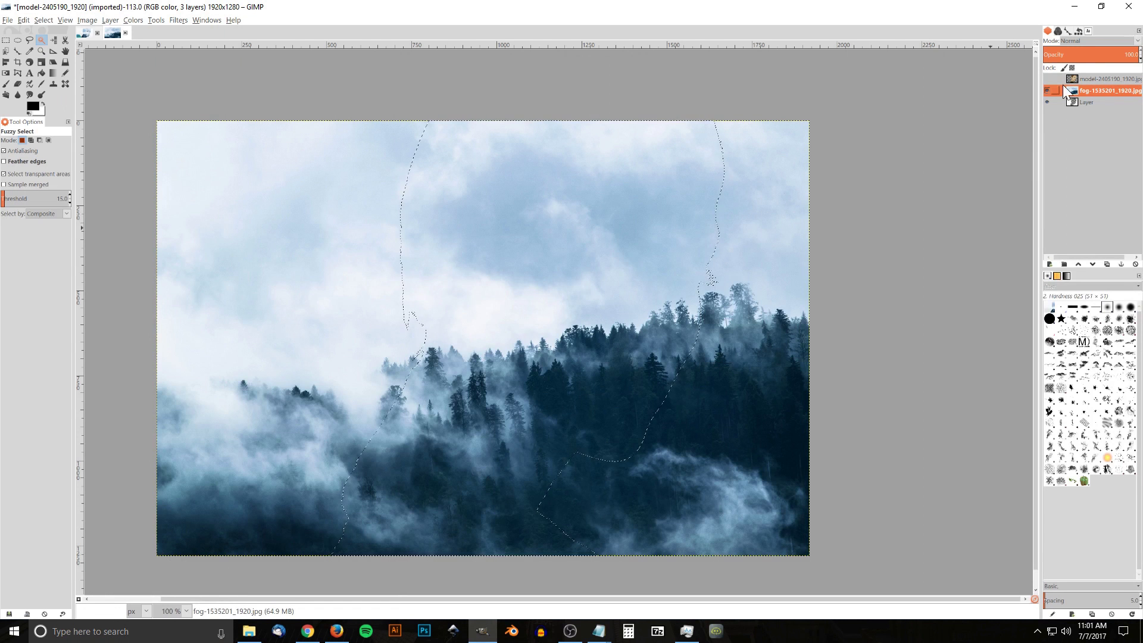
drag(1092, 92, 1092, 106)
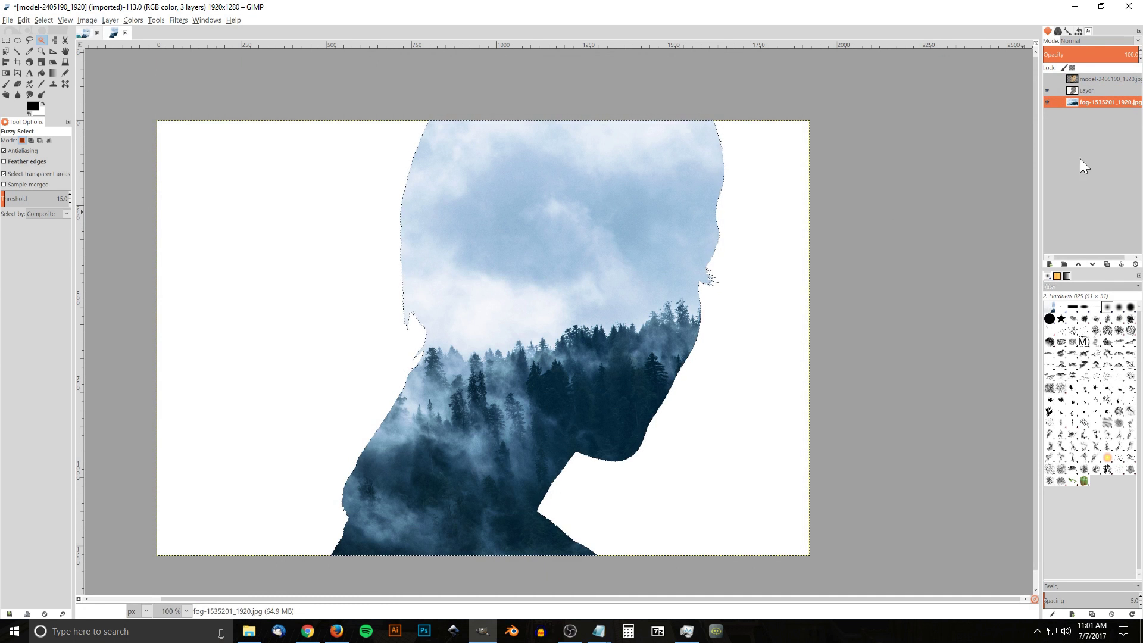
click(47, 20)
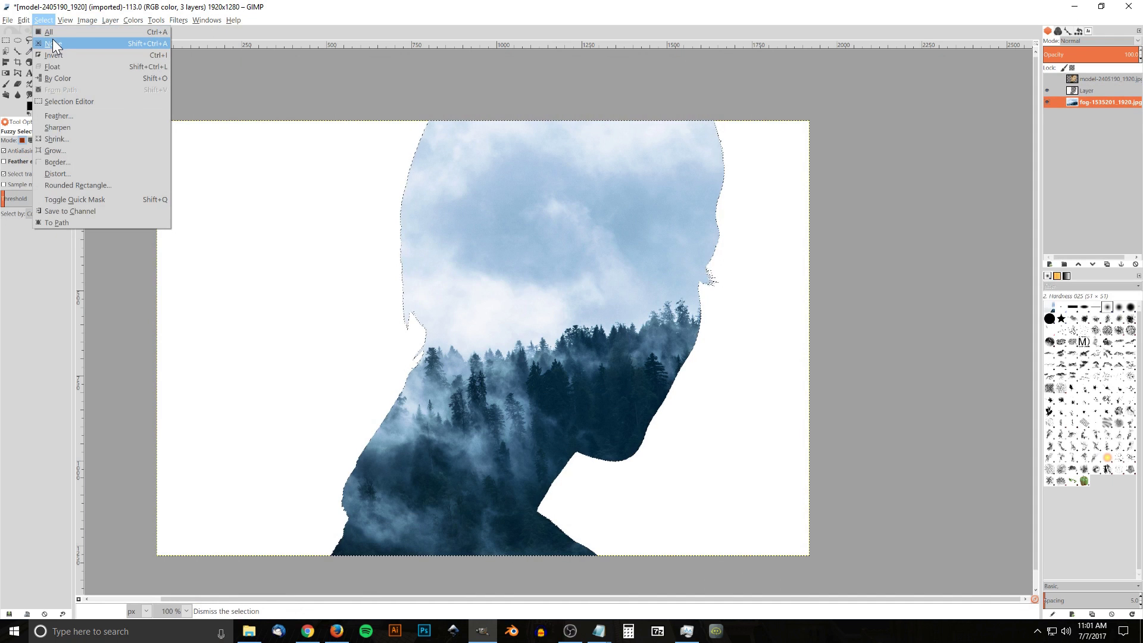
click(54, 43)
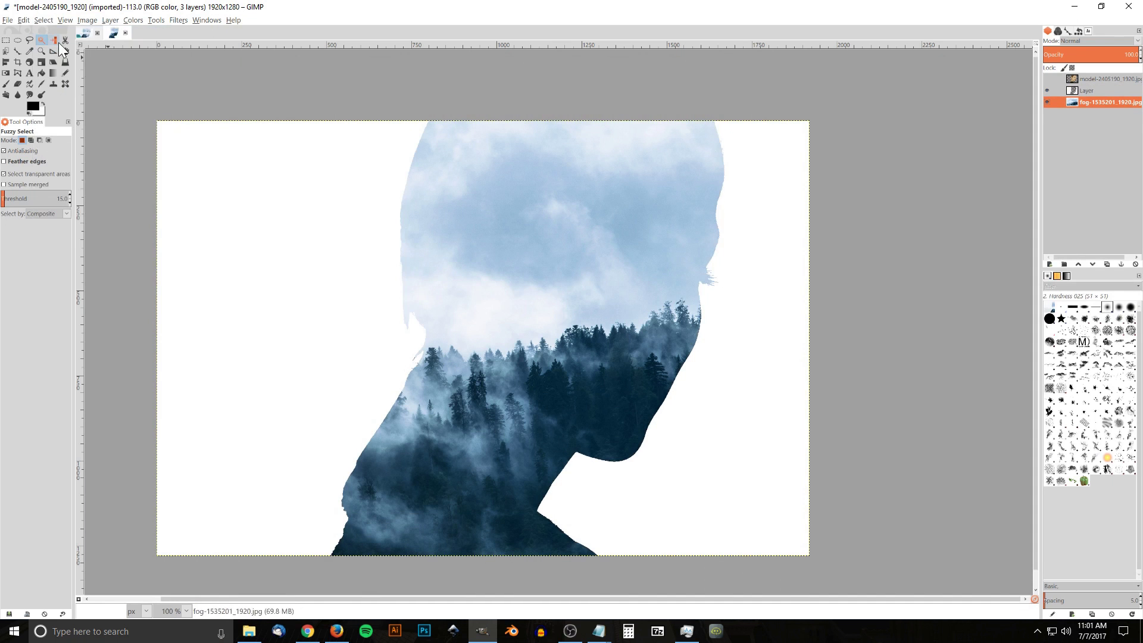
click(1099, 77)
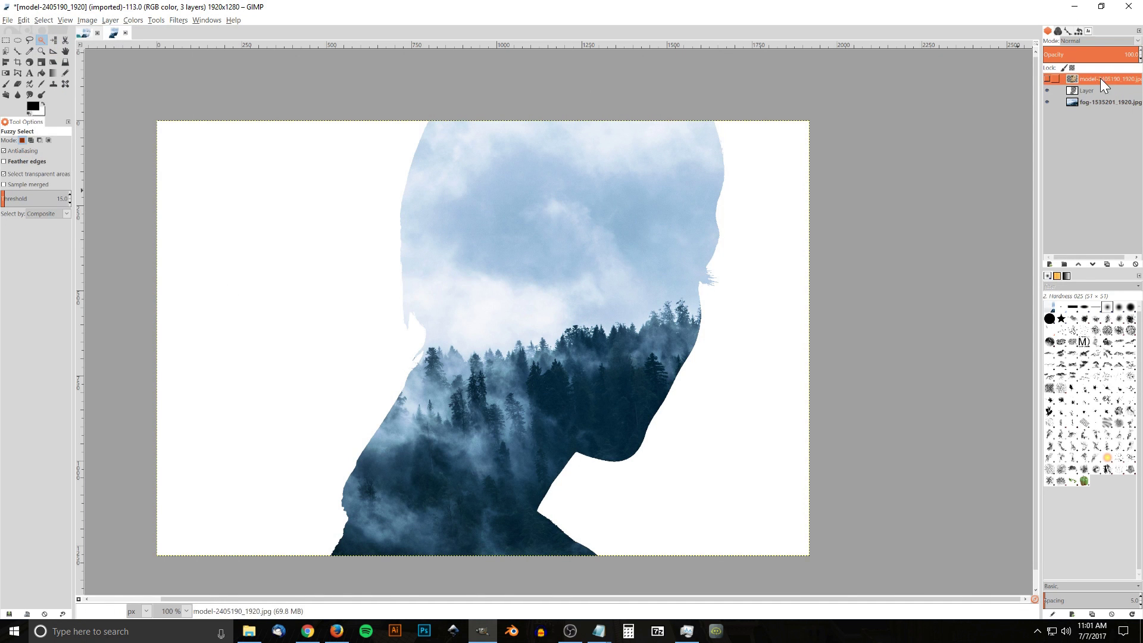
click(1045, 79)
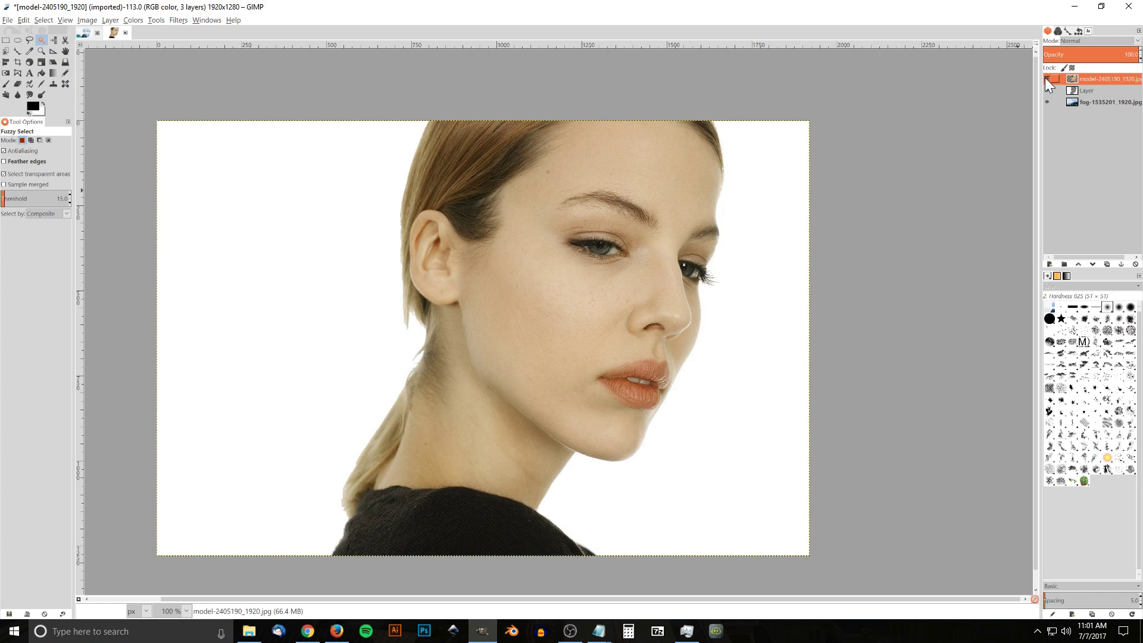
click(1138, 40)
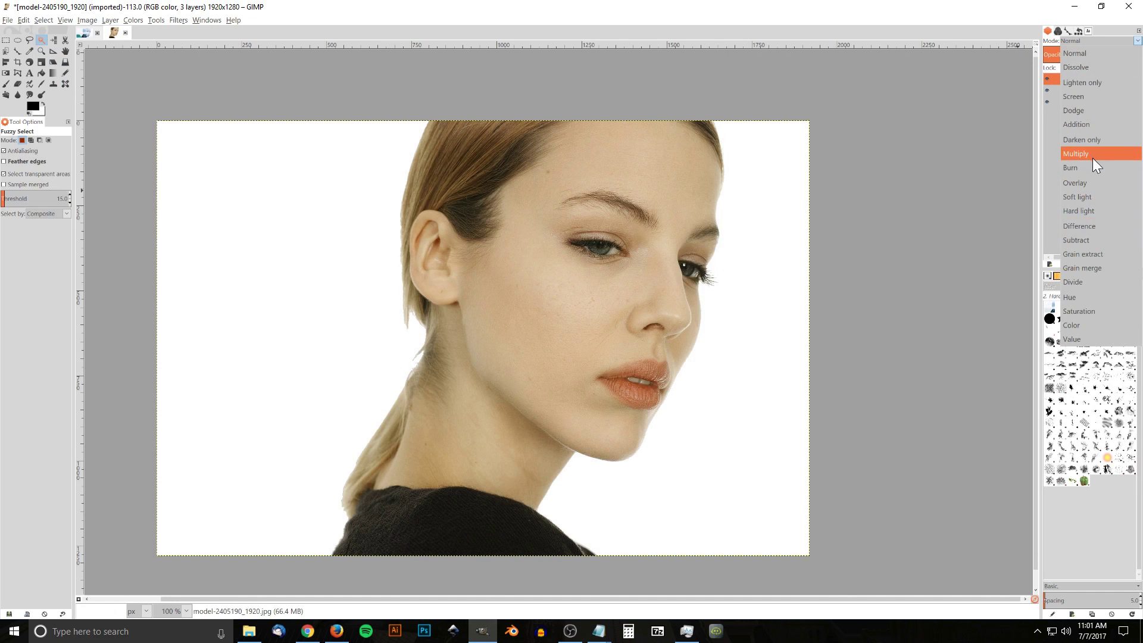
click(1091, 156)
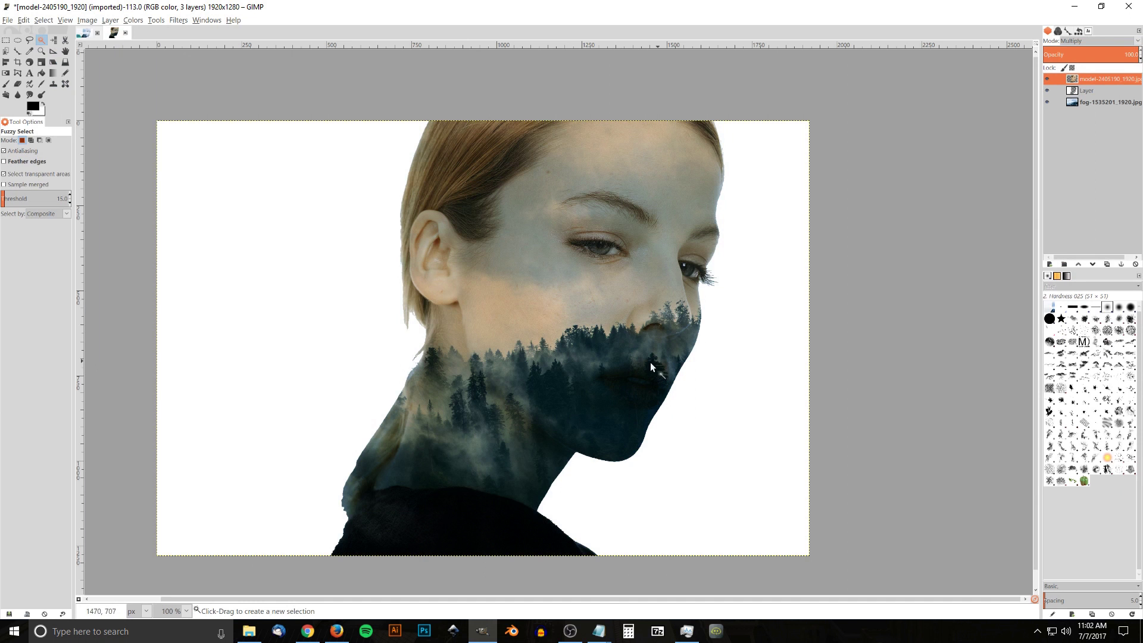
click(80, 30)
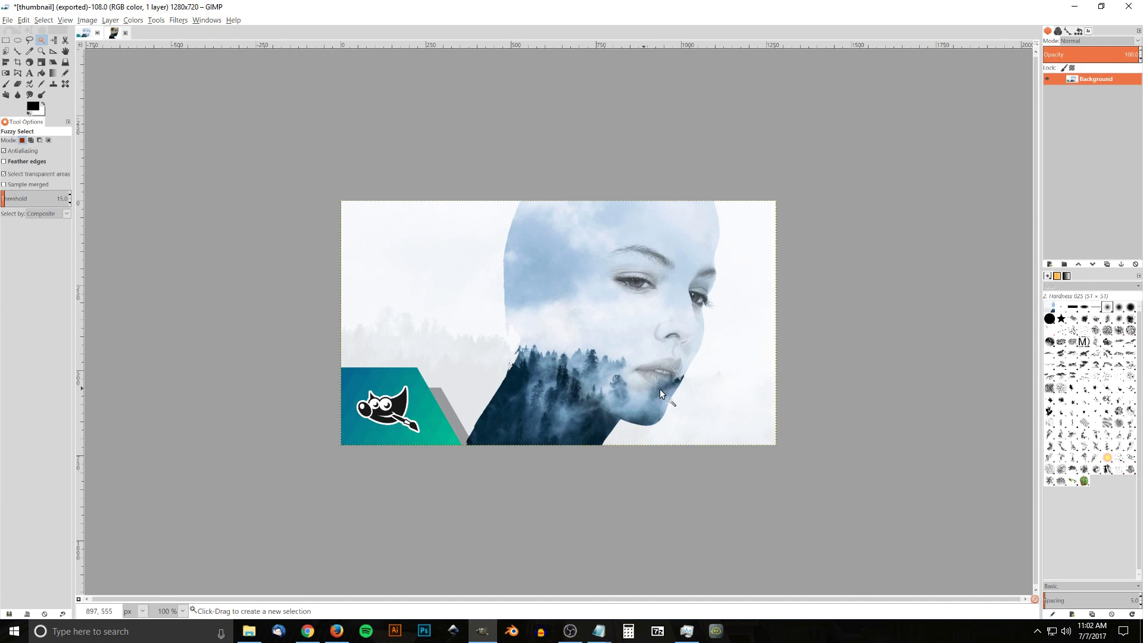
click(113, 34)
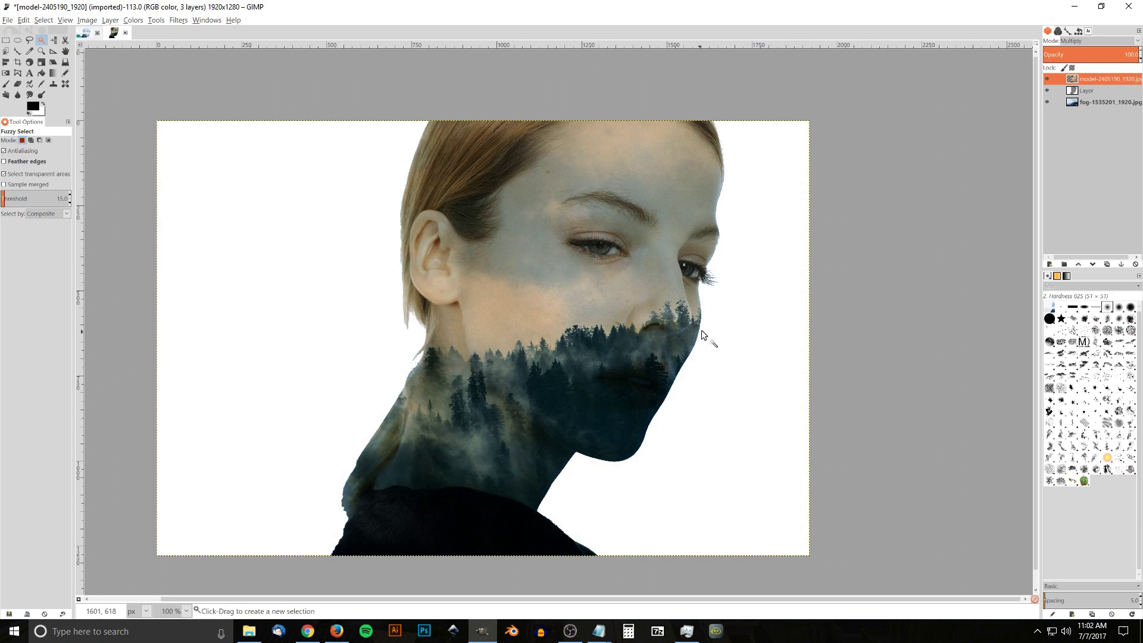
- Flip the fog forest layer horizontally, then make the model layer visible again
click(1046, 78)
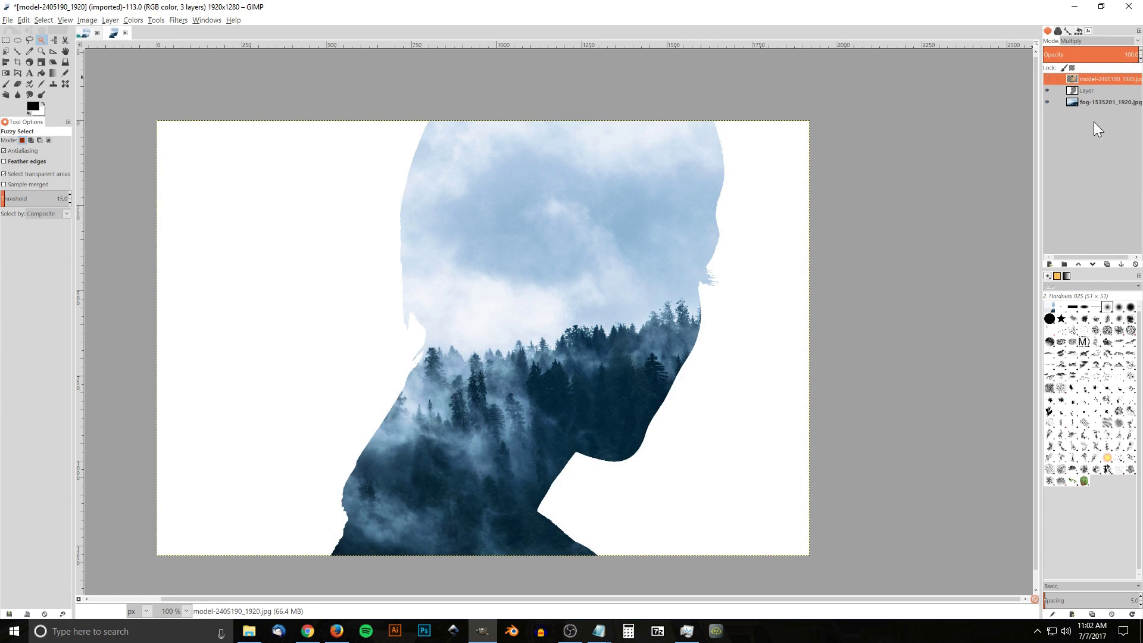
click(1097, 105)
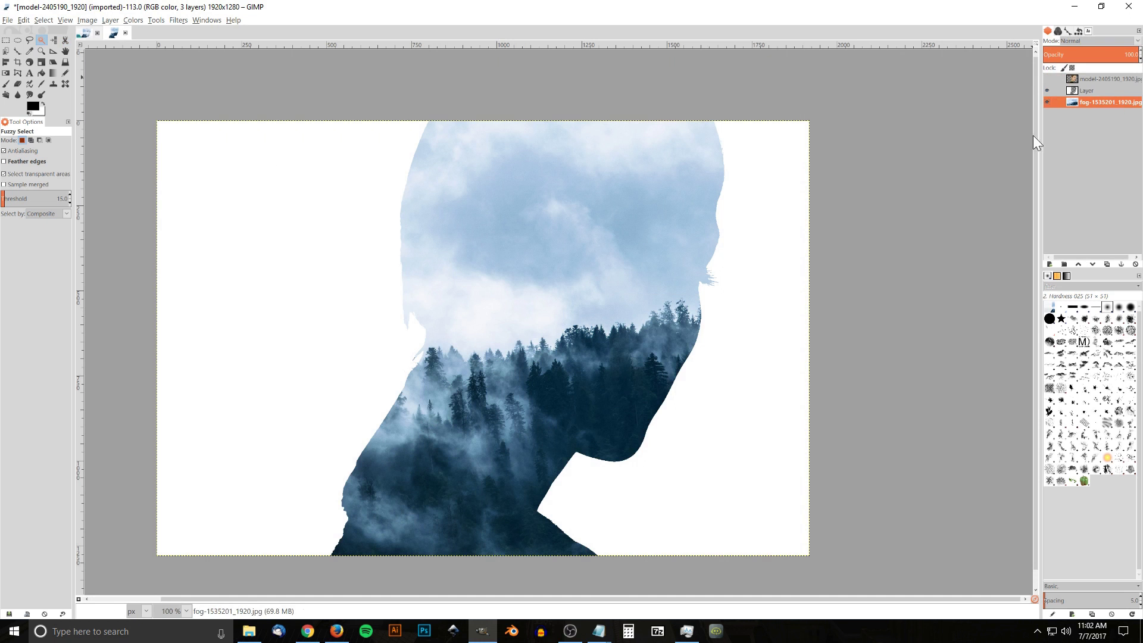
click(8, 73)
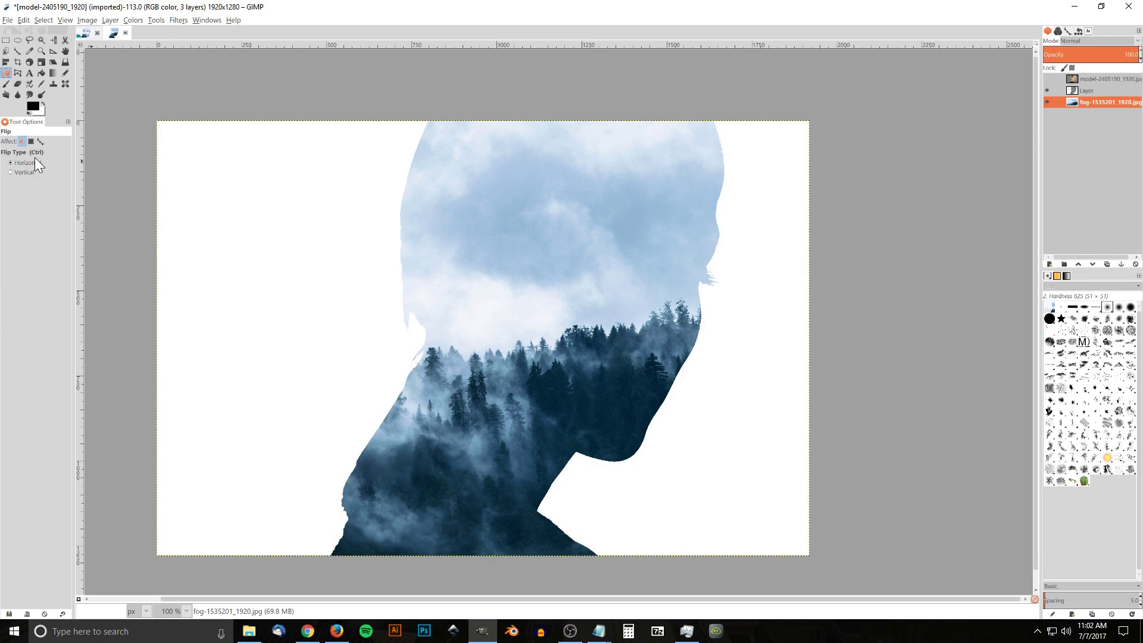
click(549, 268)
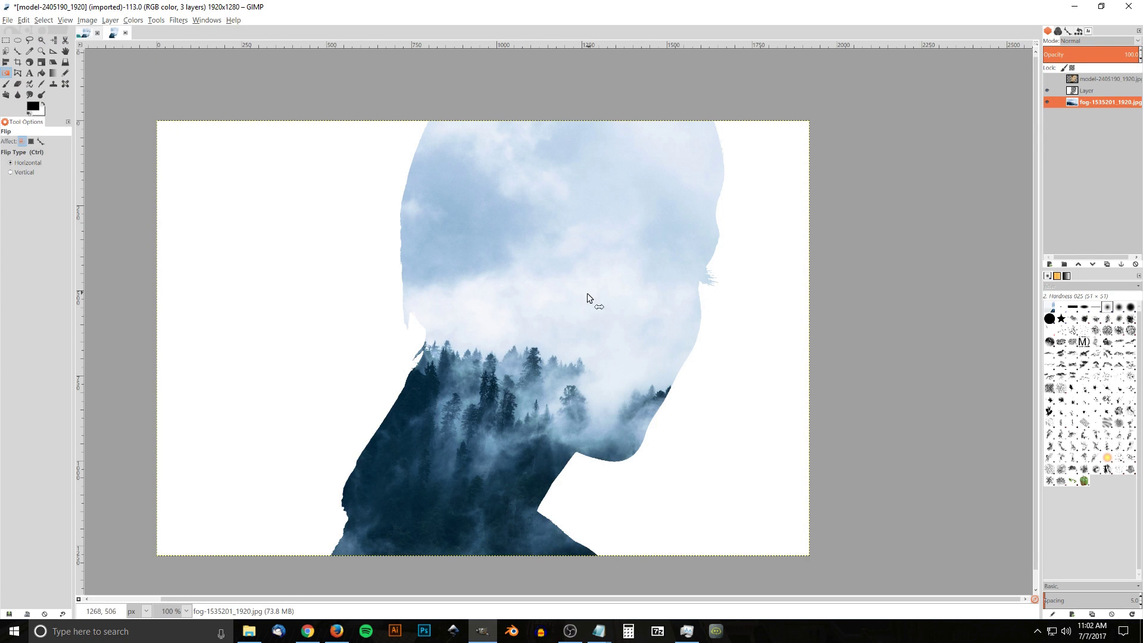
click(1083, 78)
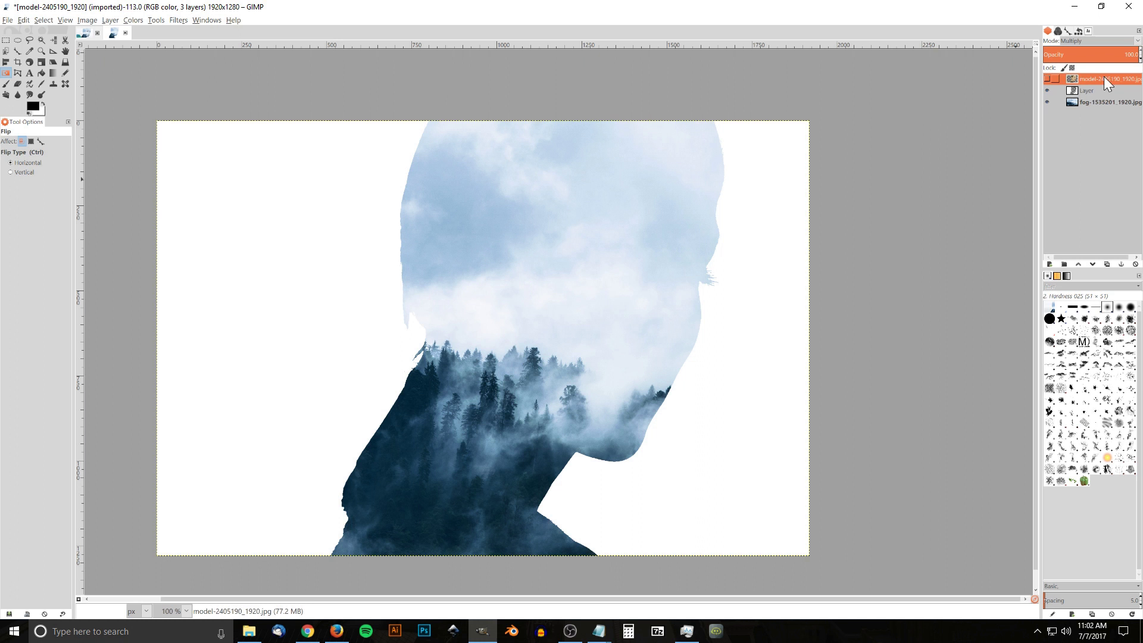
click(1046, 79)
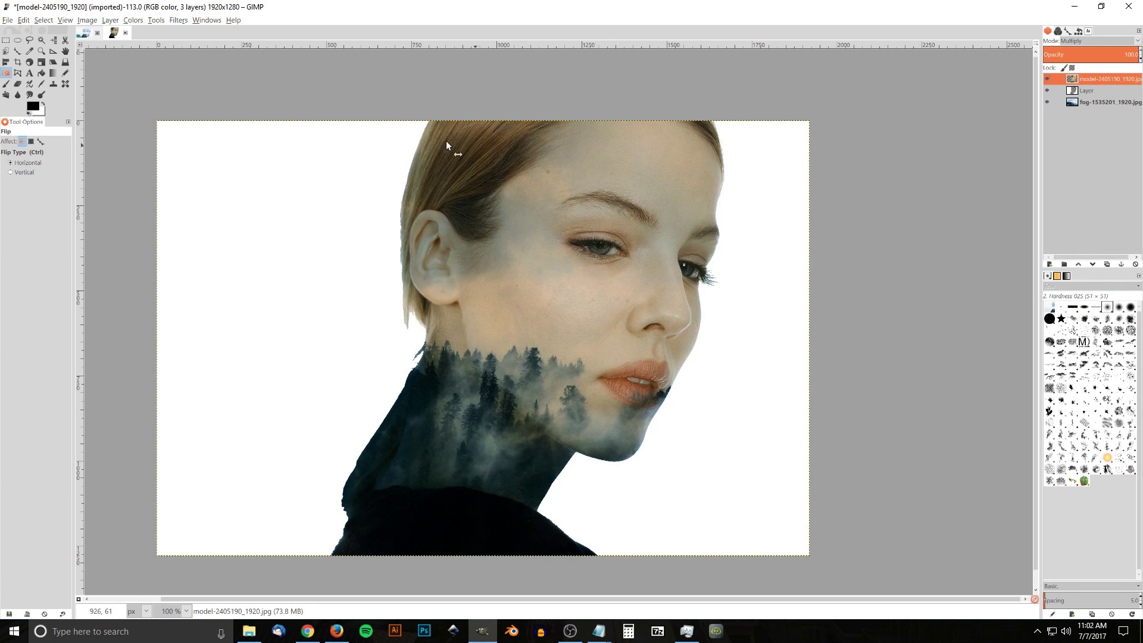
- Convert the model layer to grayscale with Colors > Desaturate
click(133, 20)
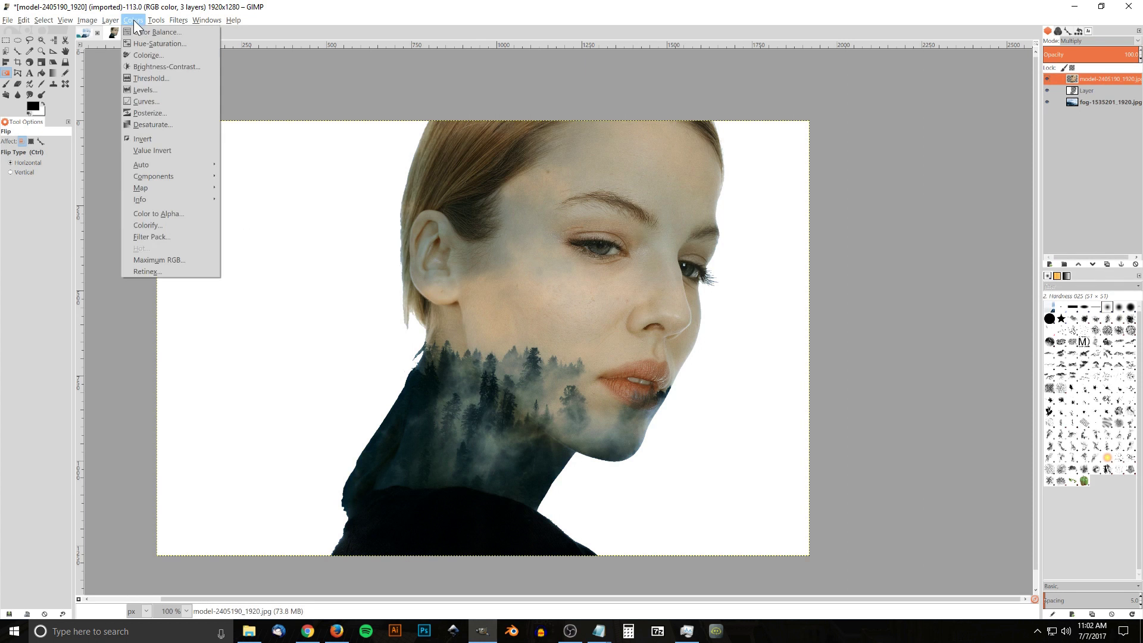
click(143, 120)
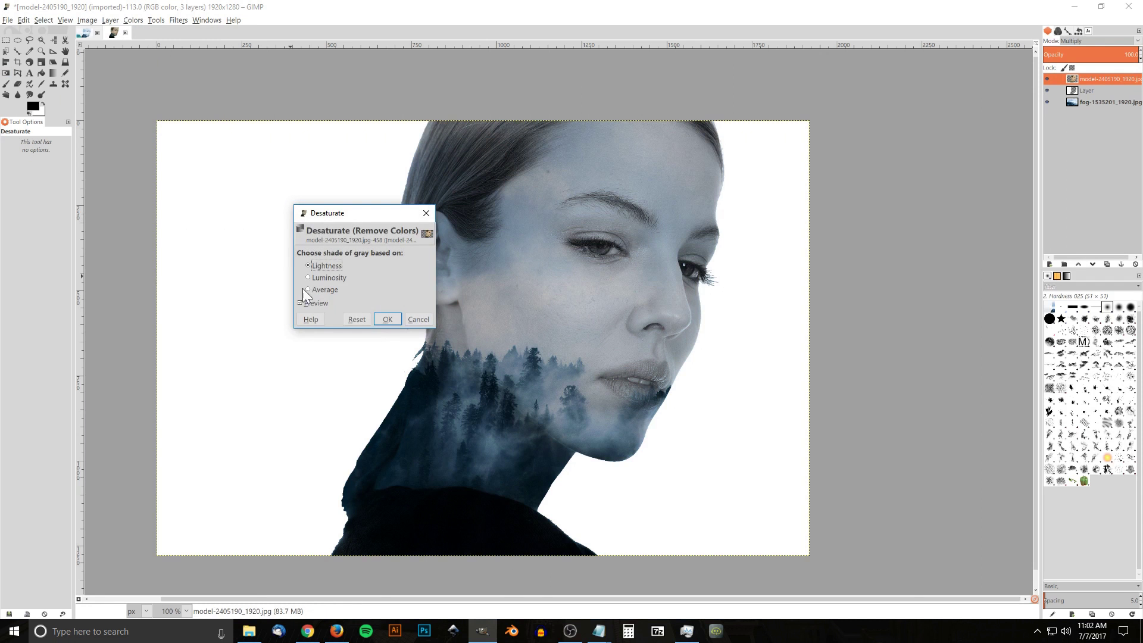
click(388, 319)
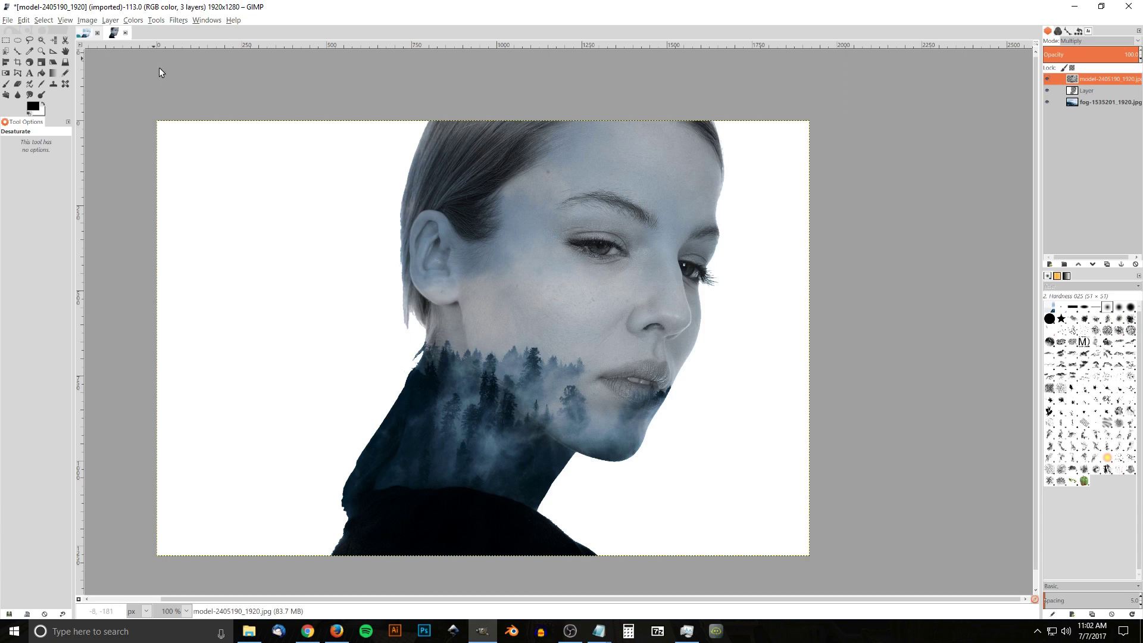
- Steepen the Curves by pulling the top-right point left, strongly brightening the greyscale face layer
click(136, 21)
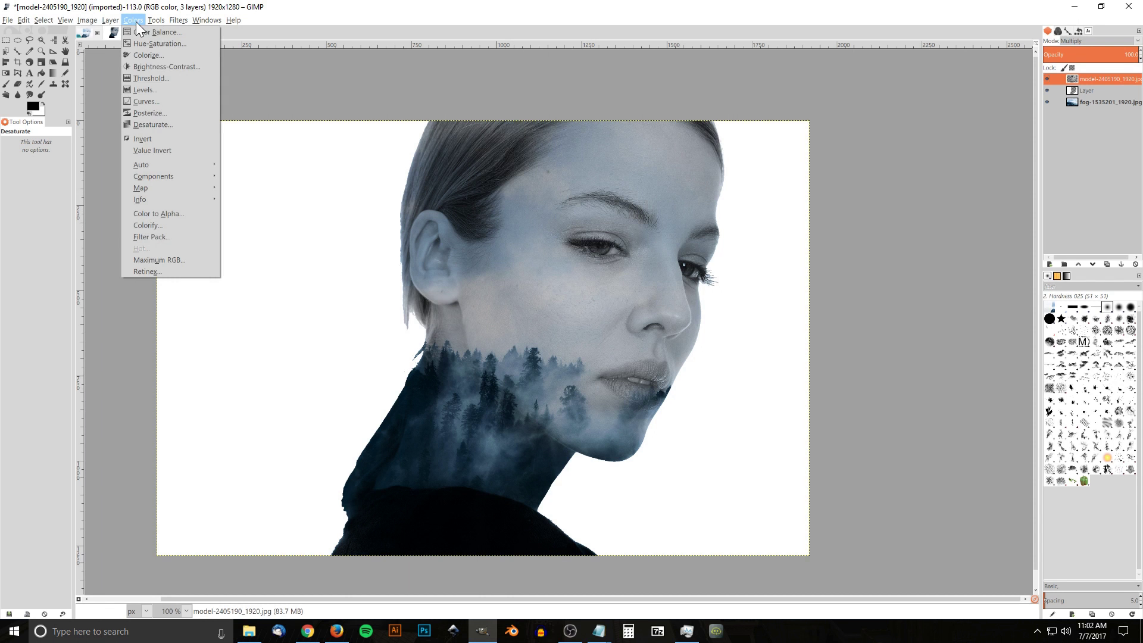
click(149, 101)
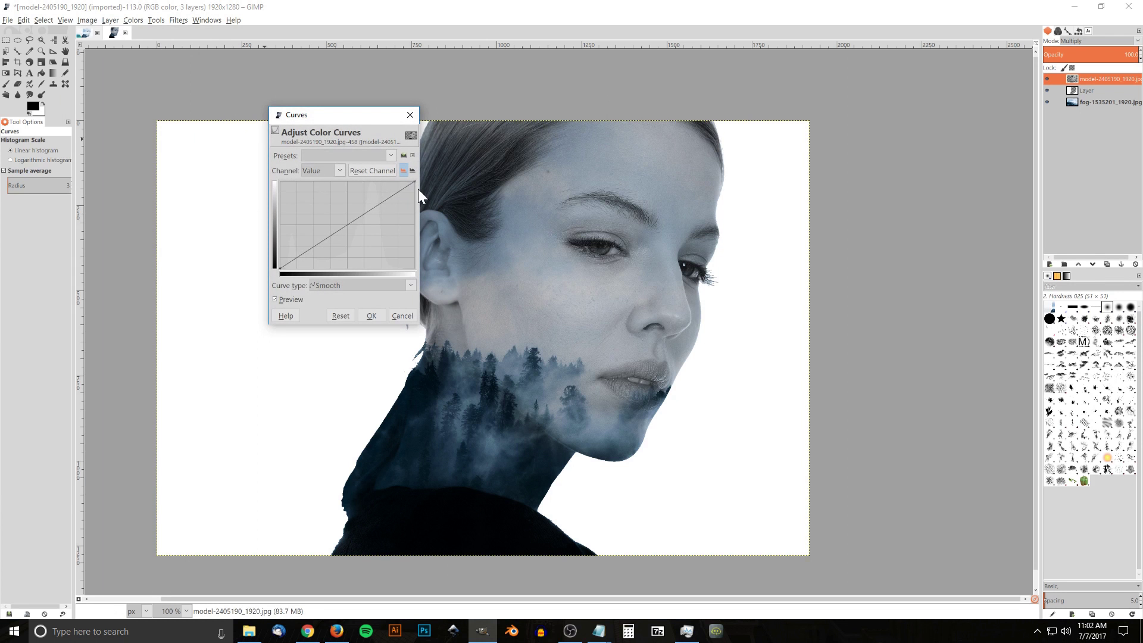
drag(414, 179, 356, 164)
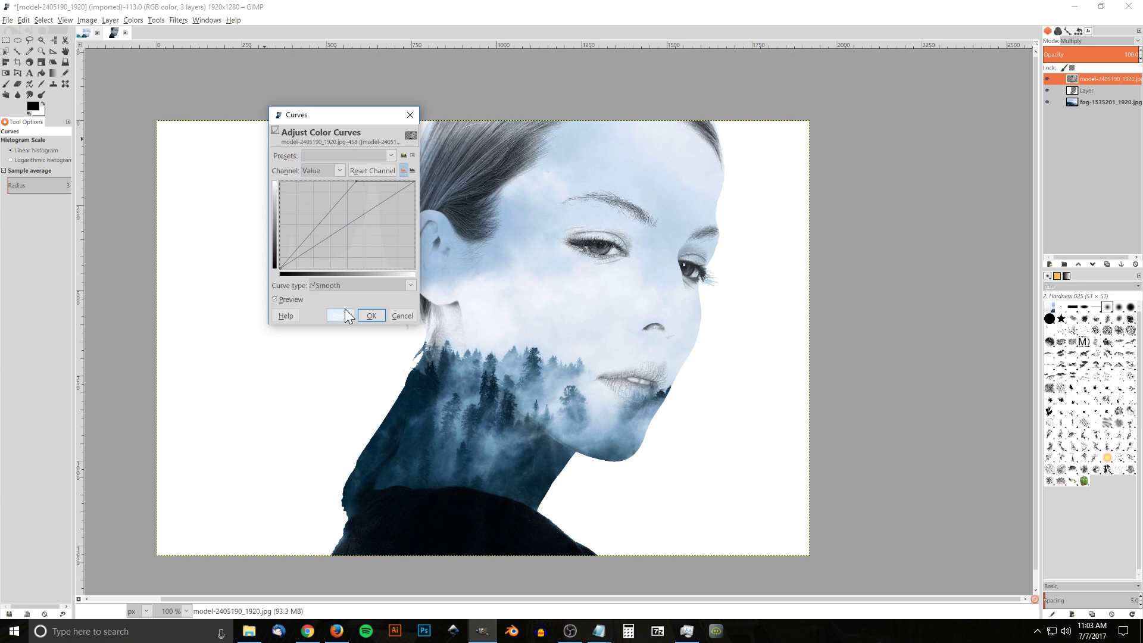
click(364, 312)
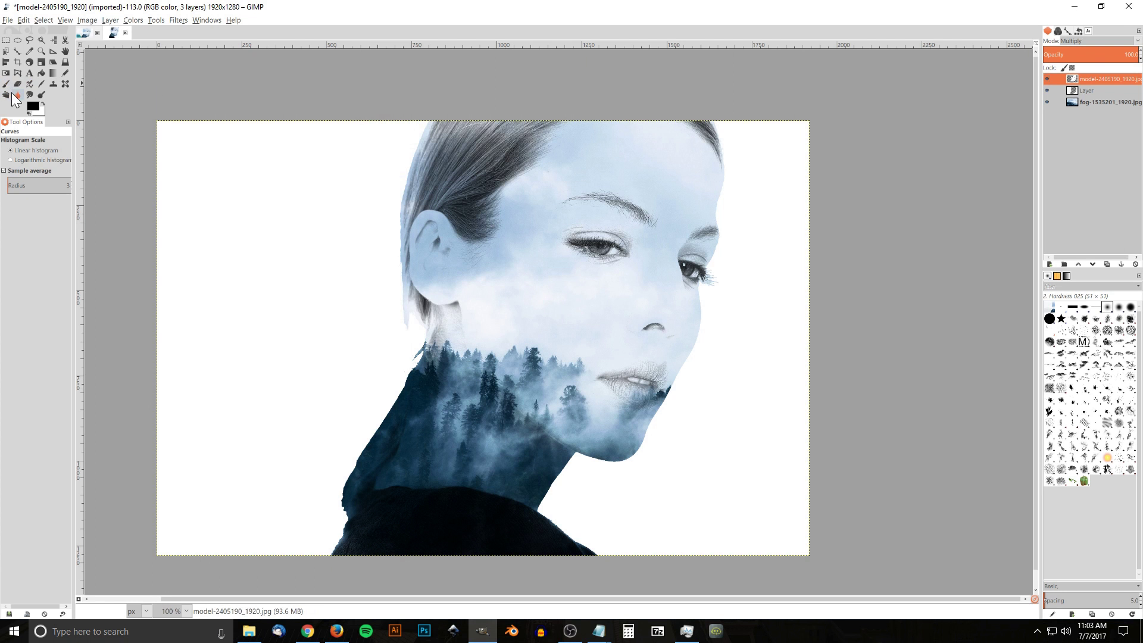
- Erase the hair at the crown of the head and lower the face layer's opacity to about 80
click(17, 84)
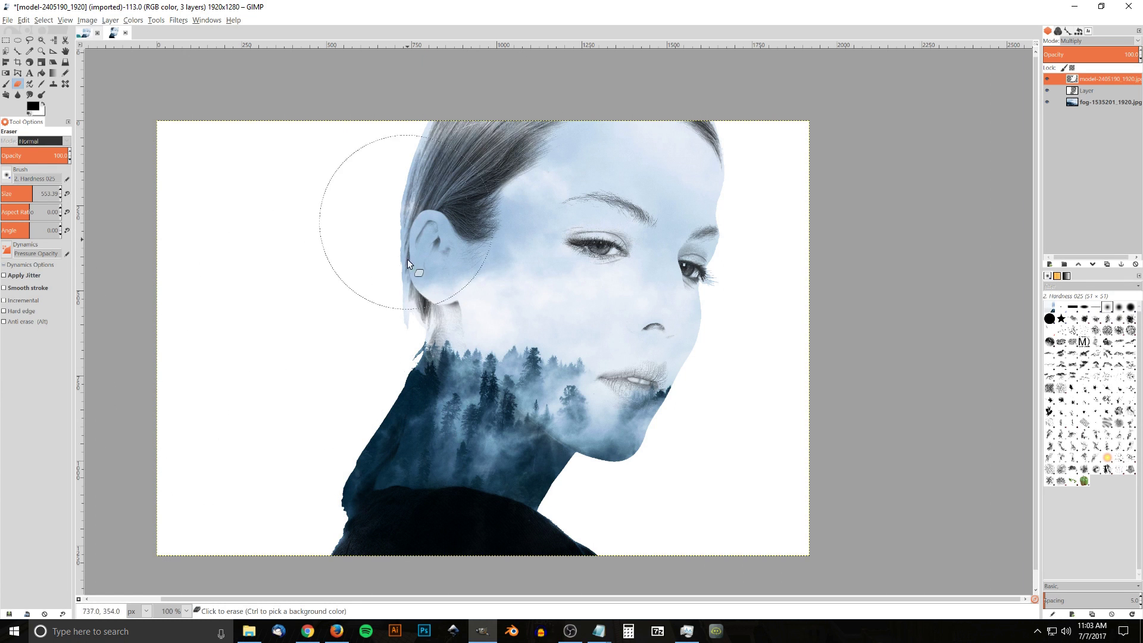
mouse_move(411, 250)
mouse_down()
mouse_move(408, 280)
mouse_move(473, 137)
mouse_move(441, 244)
mouse_move(486, 181)
mouse_move(505, 107)
mouse_move(382, 283)
mouse_move(387, 323)
mouse_move(421, 295)
mouse_move(419, 305)
mouse_move(347, 448)
mouse_move(443, 504)
mouse_move(400, 517)
mouse_move(524, 546)
mouse_move(558, 569)
mouse_move(508, 557)
mouse_up()
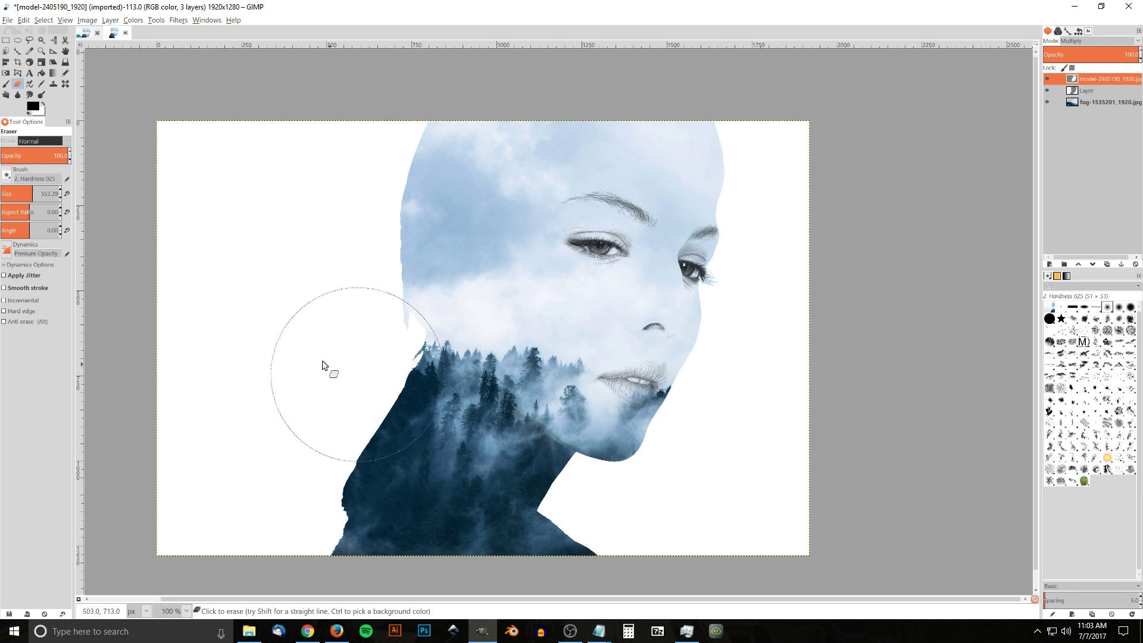
click(1123, 51)
drag(1122, 51, 1121, 51)
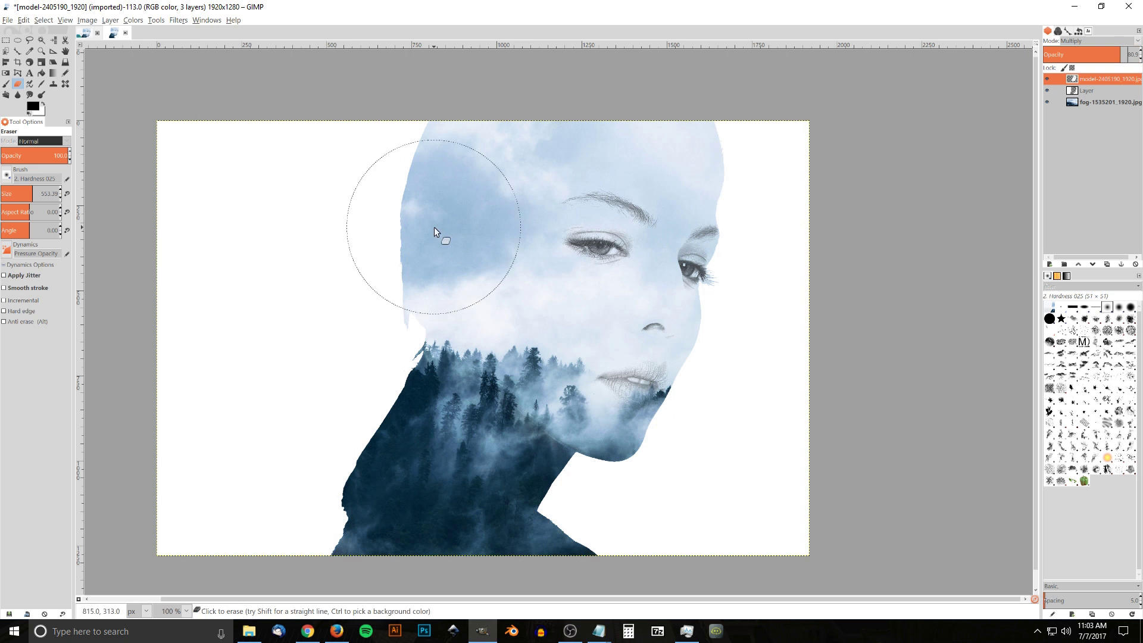
- Lower the white background layer's opacity to around 55 so the misty forest shows faintly
click(1093, 89)
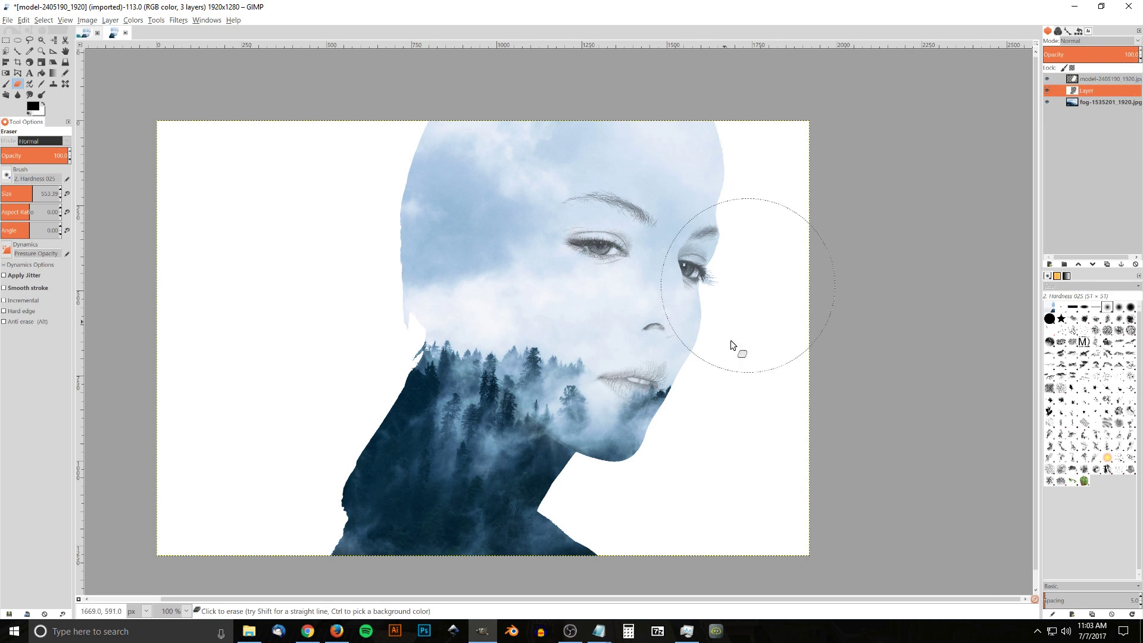
drag(1131, 53, 1125, 52)
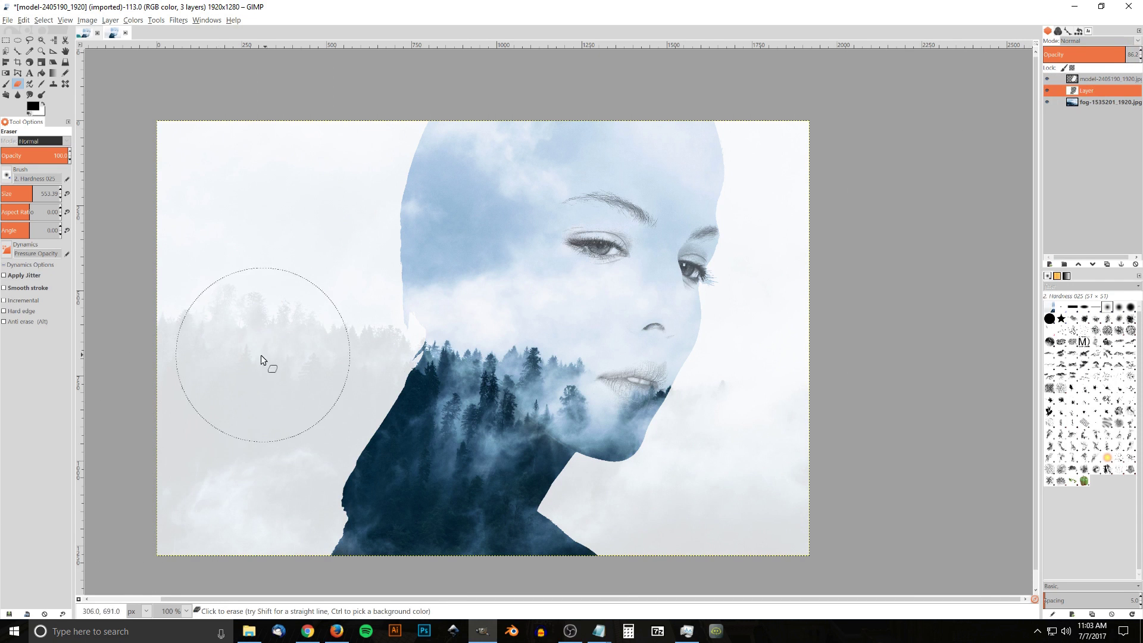
mouse_move(1131, 52)
mouse_down()
mouse_move(1097, 55)
mouse_move(1128, 55)
mouse_up()
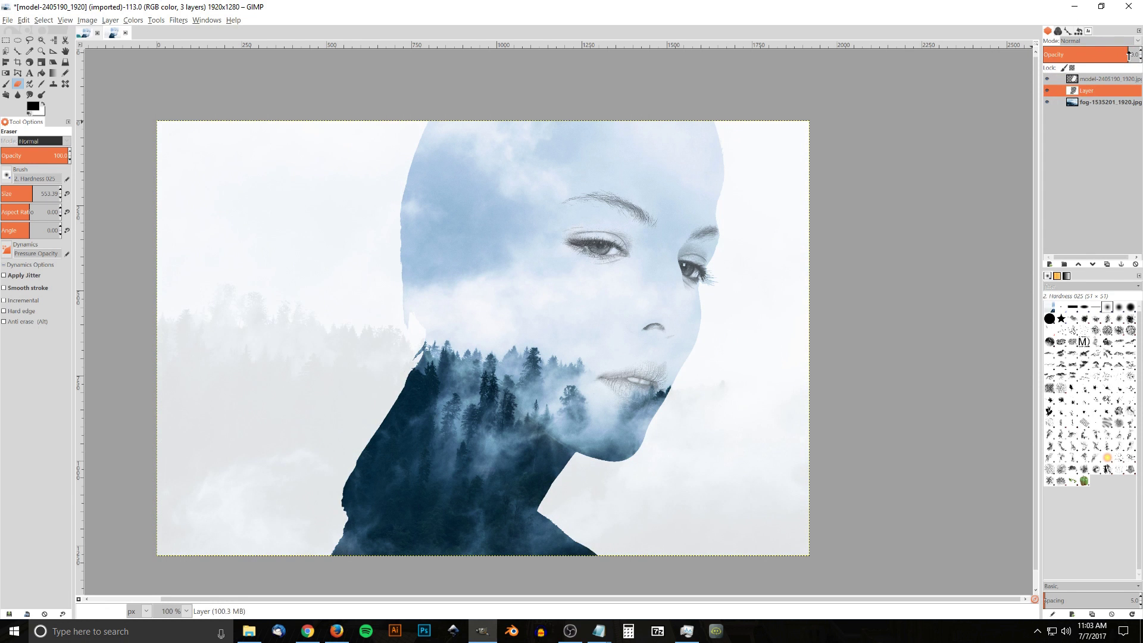